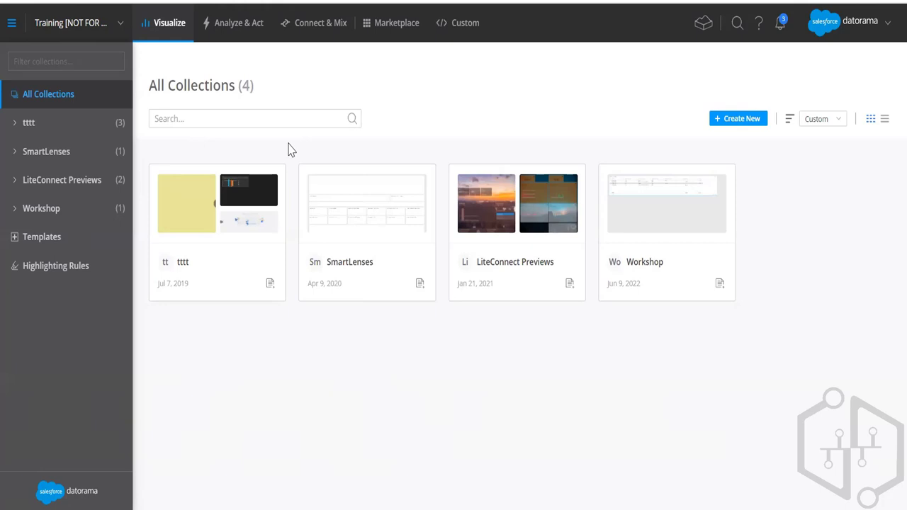
# - View the workspace's data streams list and open the Marketplace catalogue from the installed solutions
pyautogui.click(303, 26)
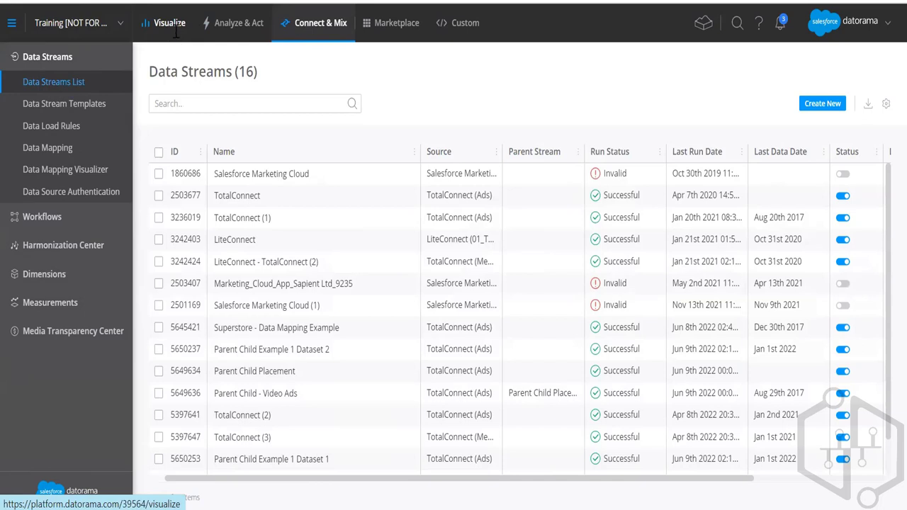
pyautogui.click(380, 31)
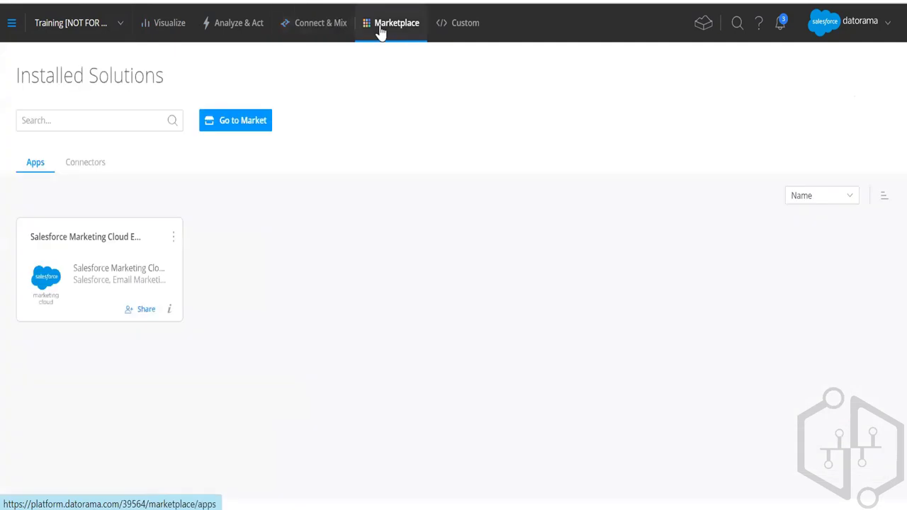
pyautogui.click(221, 133)
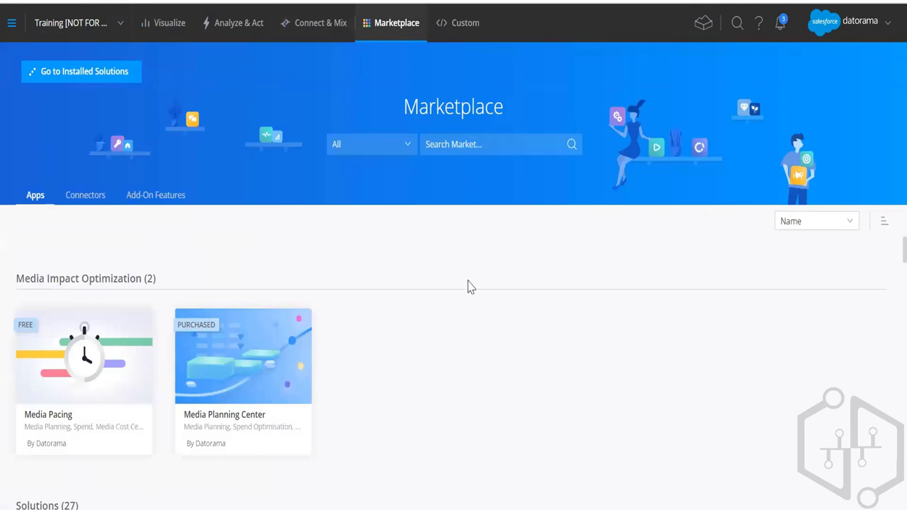
# - Examine the Marketplace apps offered under Media Impact Optimization and Solutions, including their free, paid and purchased labels
pyautogui.scroll(-5, 345, 263)
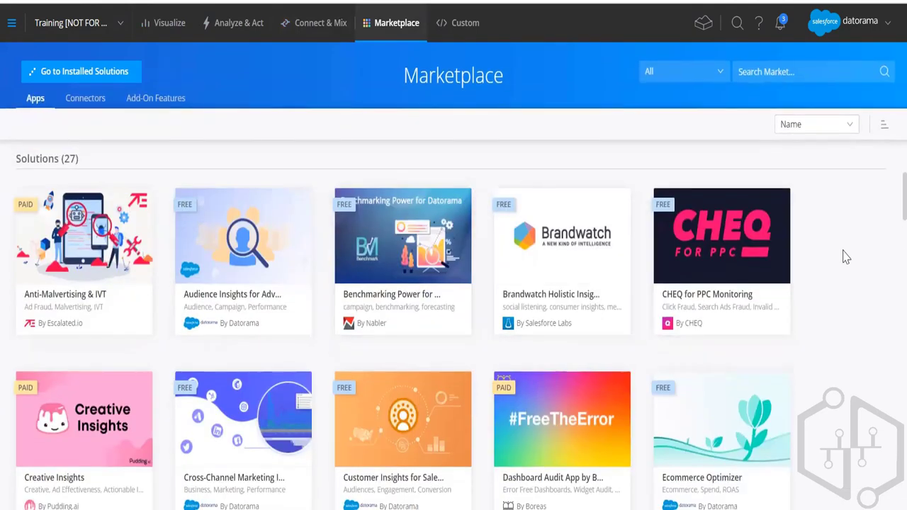
pyautogui.scroll(-3, 845, 257)
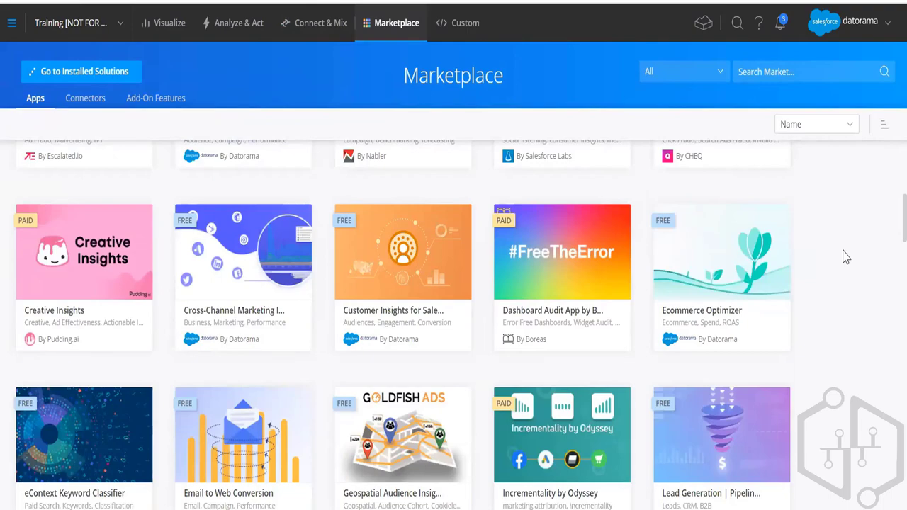
pyautogui.scroll(9, 845, 257)
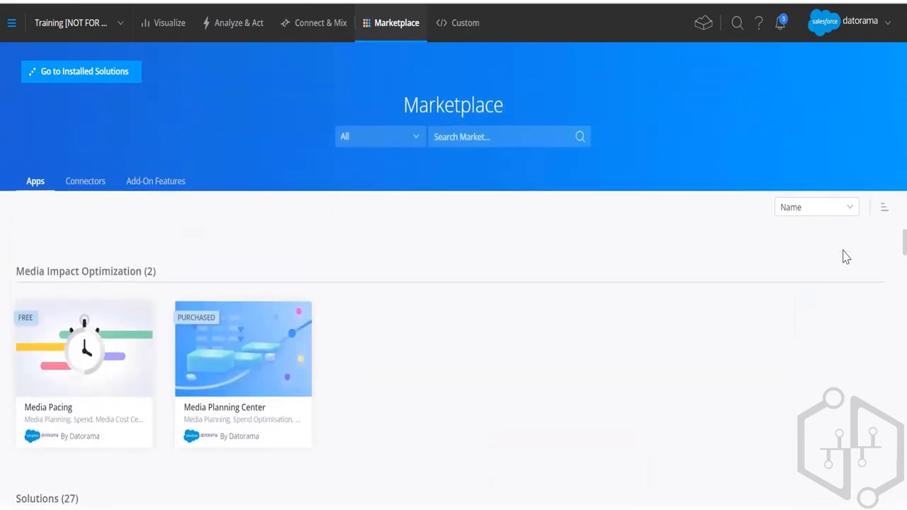
pyautogui.scroll(-5, 713, 314)
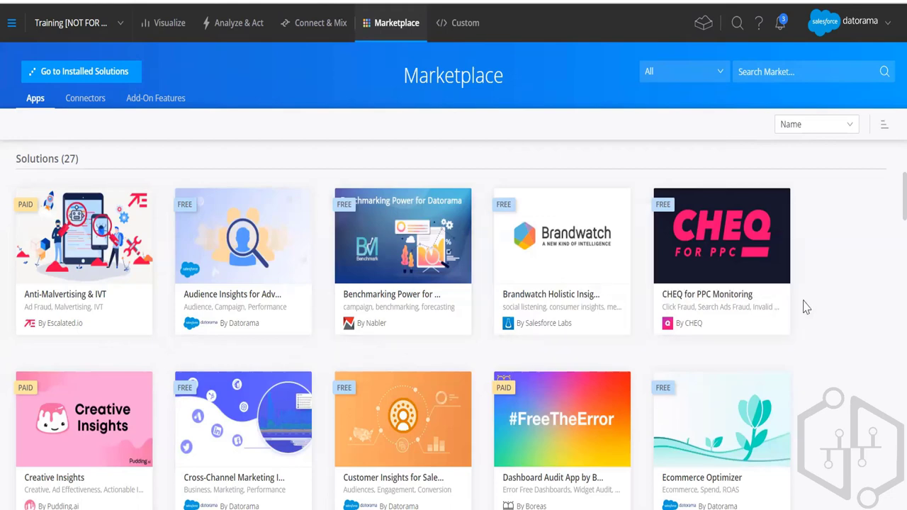
pyautogui.scroll(-1, 805, 306)
pyautogui.scroll(-1, 805, 307)
pyautogui.scroll(-1, 805, 307)
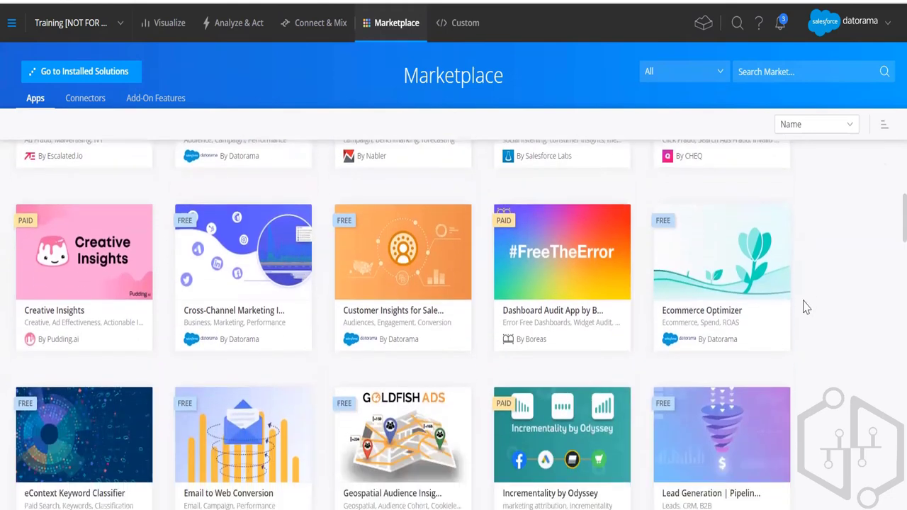
pyautogui.scroll(-1, 741, 344)
pyautogui.scroll(-1, 741, 344)
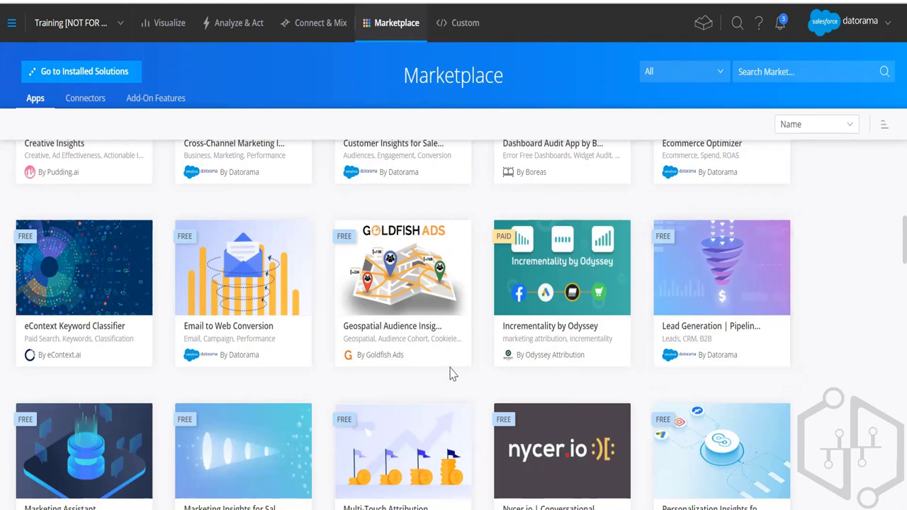
pyautogui.scroll(1, 451, 374)
pyautogui.scroll(4, 450, 374)
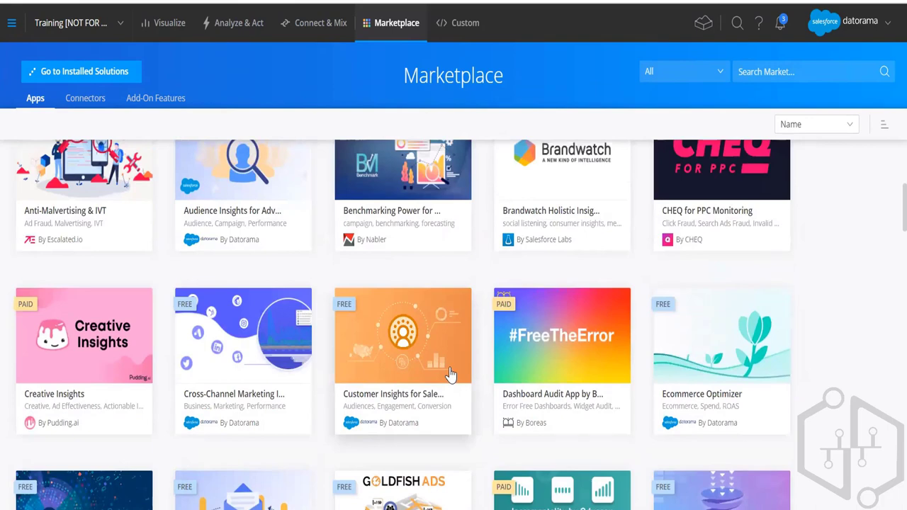
pyautogui.scroll(5, 451, 375)
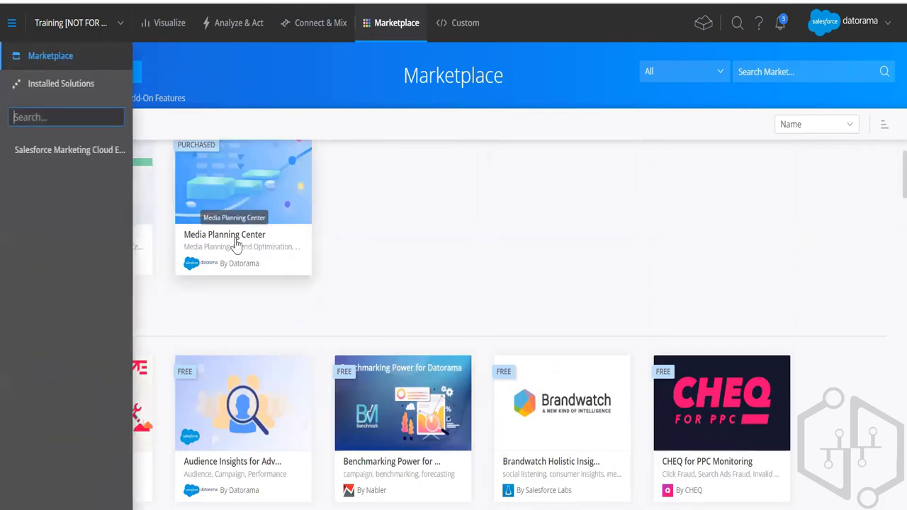
pyautogui.scroll(2, 347, 244)
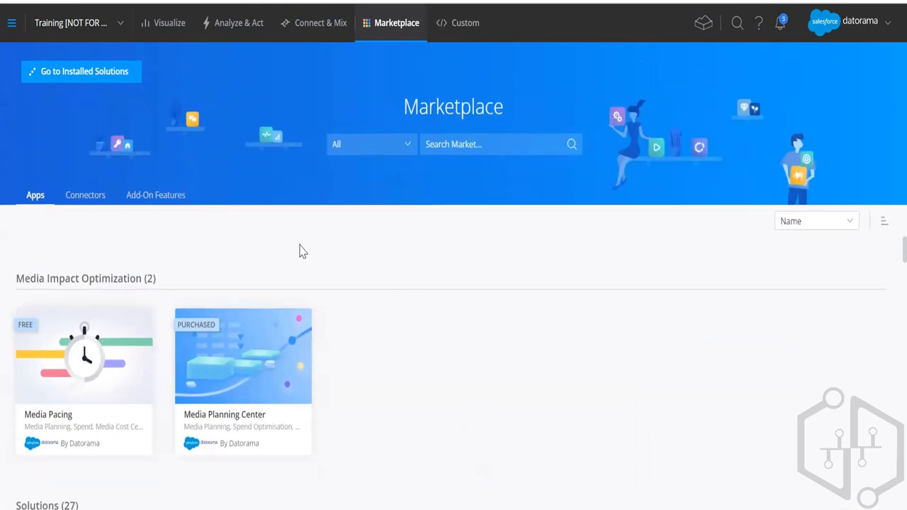
pyautogui.scroll(-4, 429, 350)
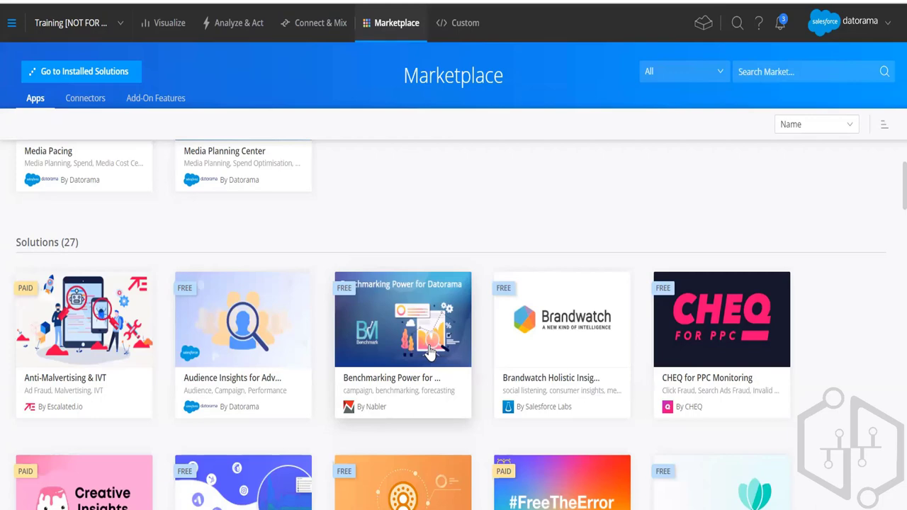
pyautogui.scroll(-8, 430, 352)
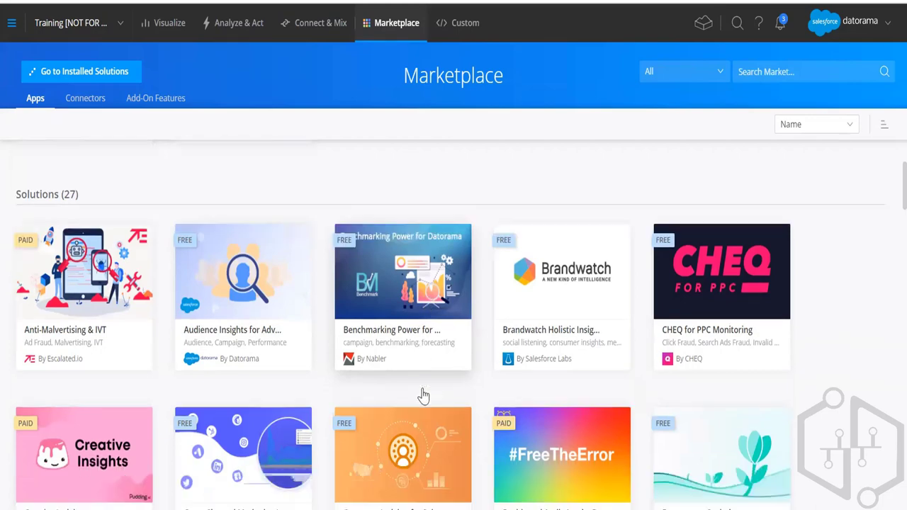
pyautogui.scroll(8, 423, 398)
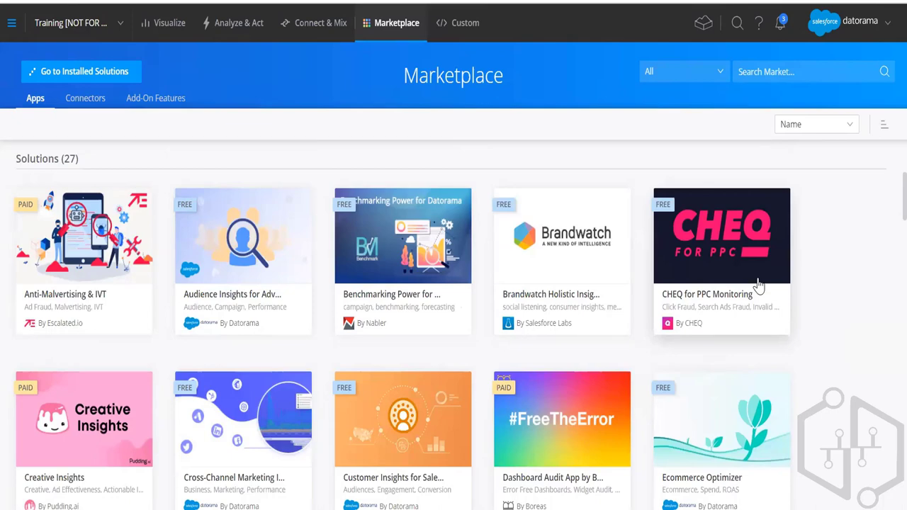
pyautogui.scroll(-1, 759, 285)
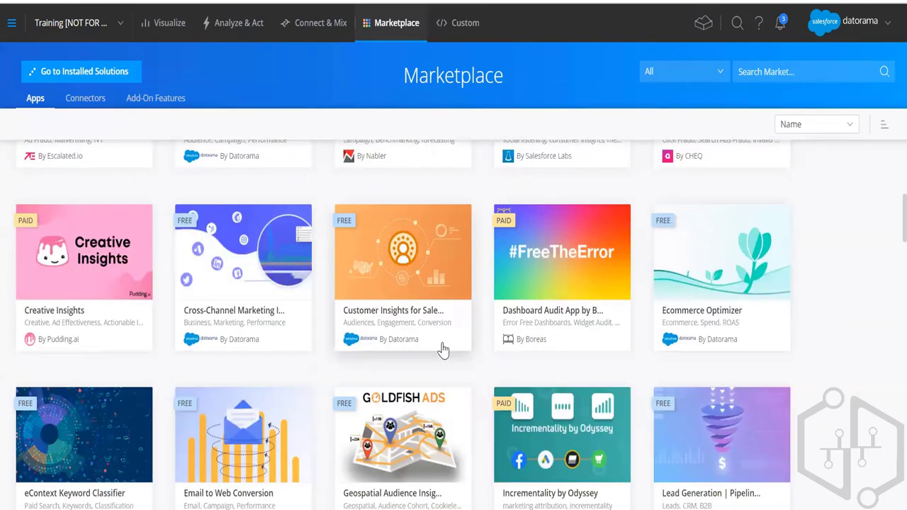
pyautogui.scroll(-3, 646, 348)
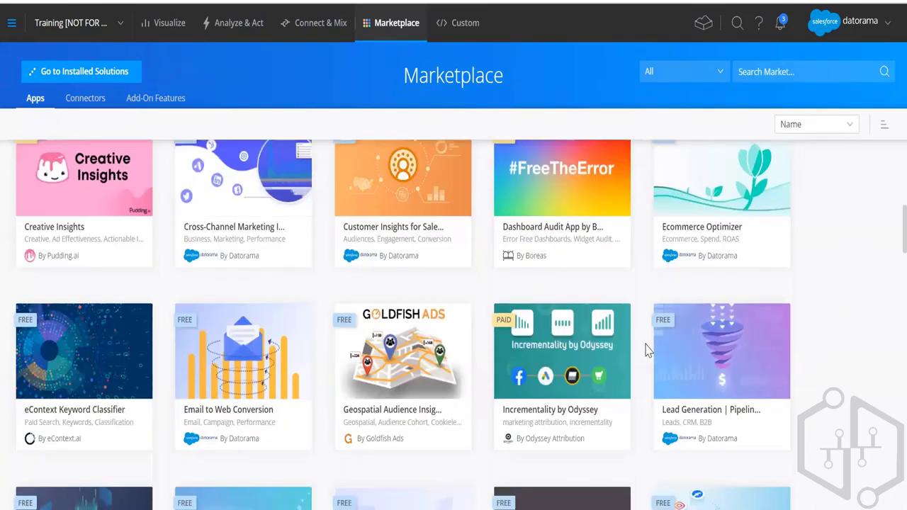
pyautogui.scroll(3, 647, 350)
pyautogui.scroll(2, 645, 348)
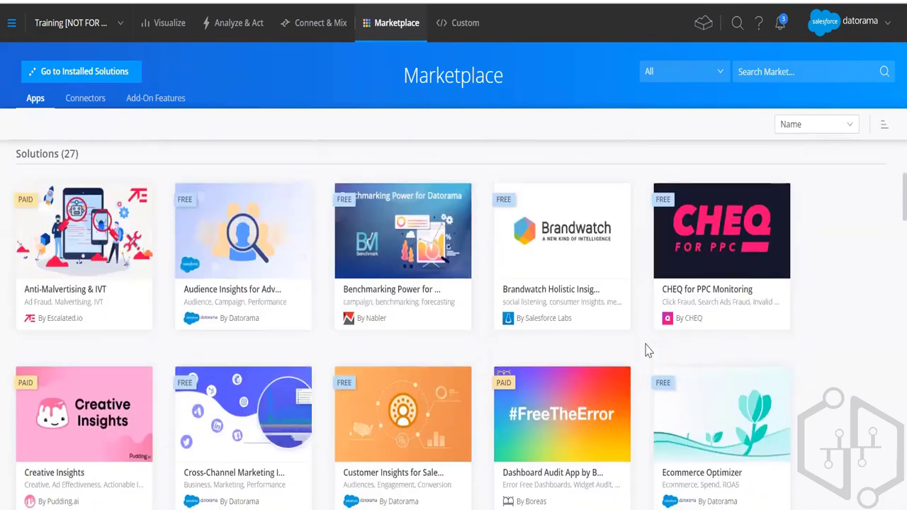
# - Examine the rest of the Marketplace apps, from the remaining Solutions through Utilities to SmartLenses
pyautogui.scroll(-1, 644, 348)
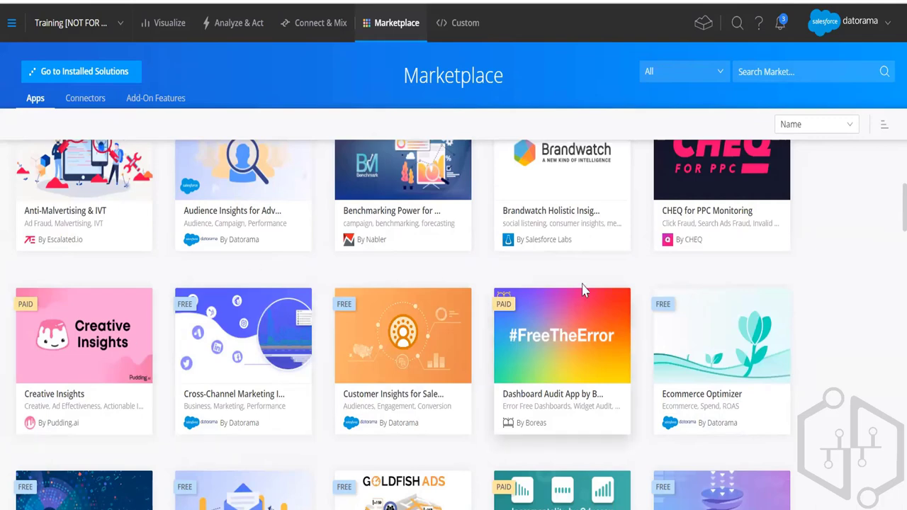
pyautogui.scroll(-3, 705, 265)
pyautogui.scroll(-1, 705, 265)
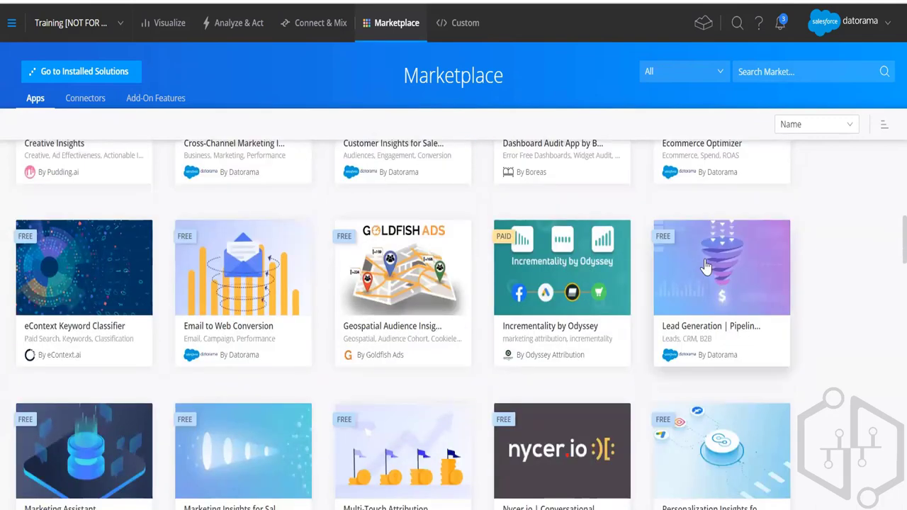
pyautogui.scroll(-5, 705, 265)
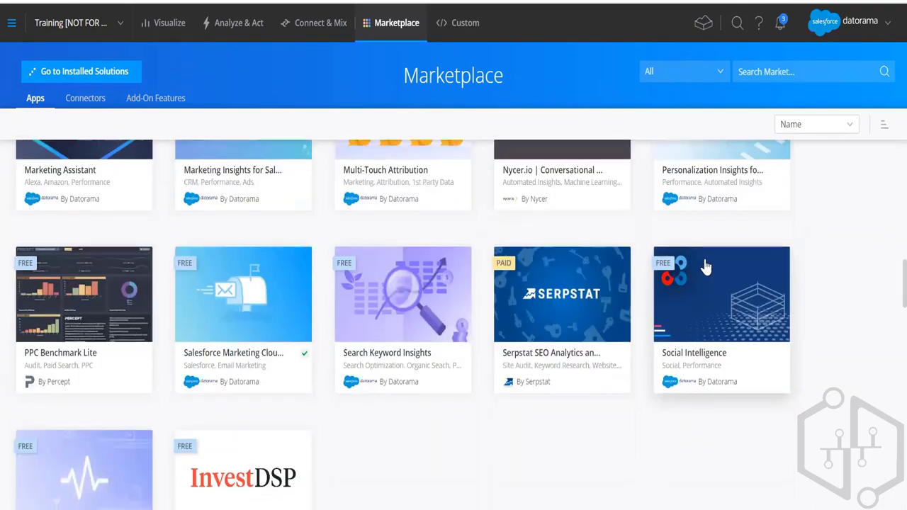
pyautogui.scroll(-2, 706, 266)
pyautogui.scroll(-3, 707, 265)
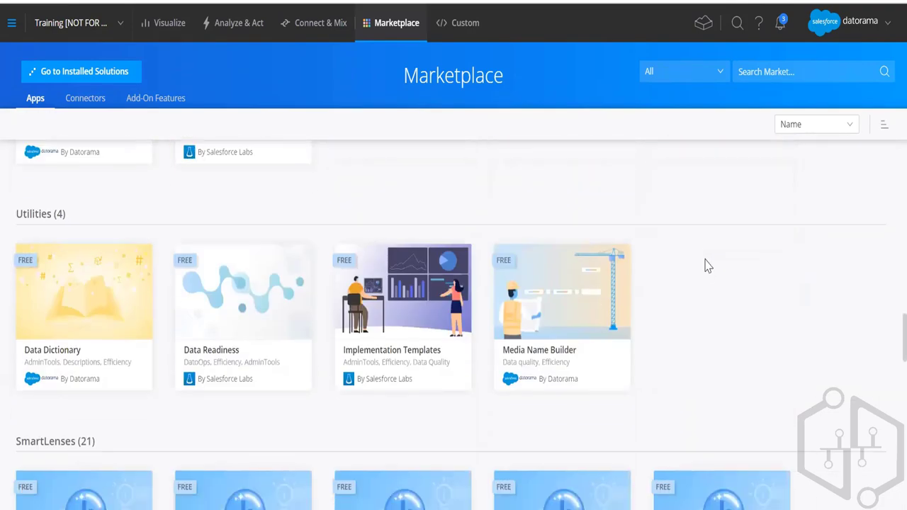
pyautogui.scroll(2, 706, 265)
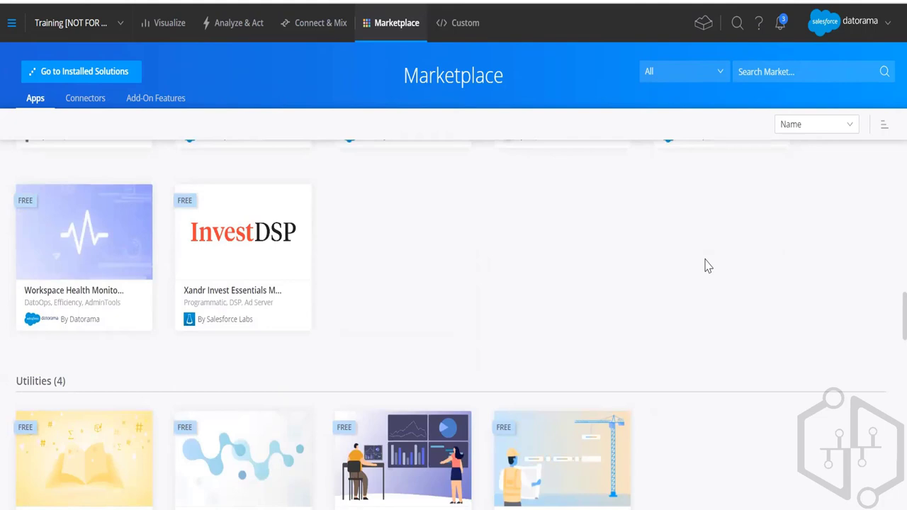
pyautogui.scroll(-5, 707, 265)
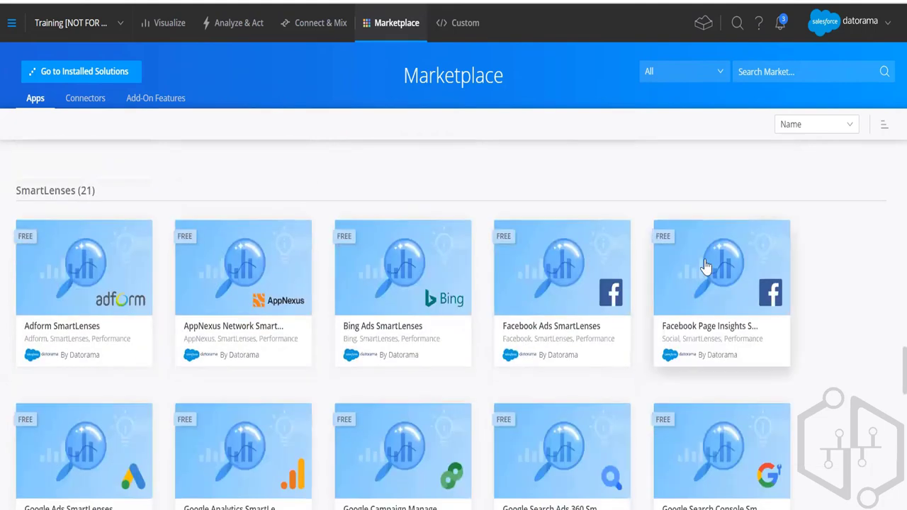
pyautogui.scroll(15, 707, 265)
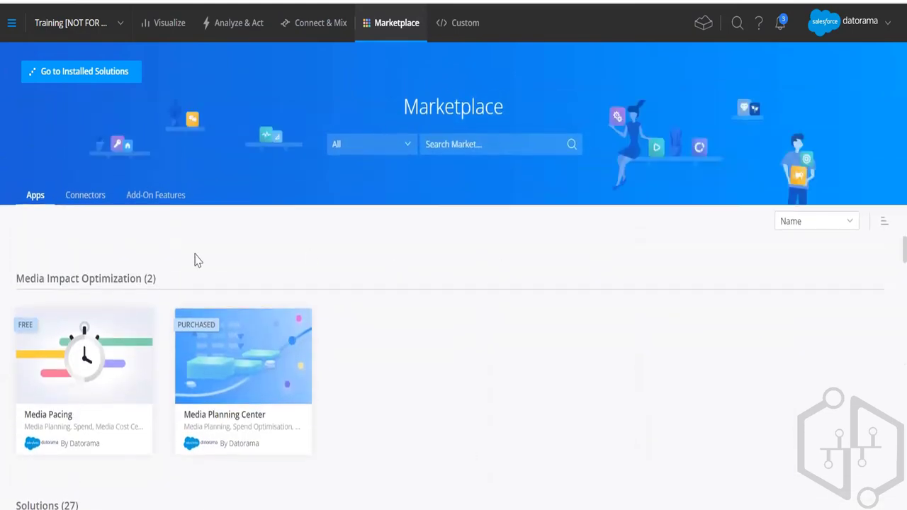
# - Start creating a new data stream in Connect & Mix and review the available marketing vendor connectors
pyautogui.click(300, 23)
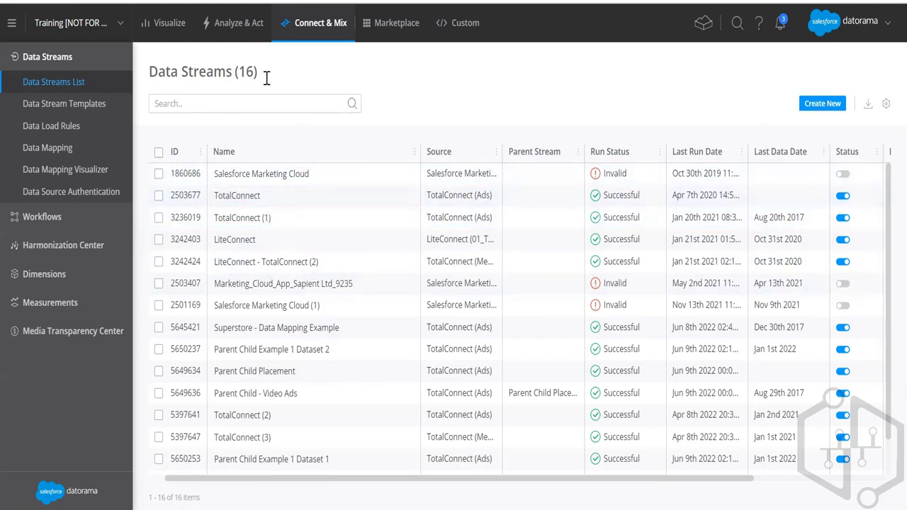
pyautogui.click(823, 105)
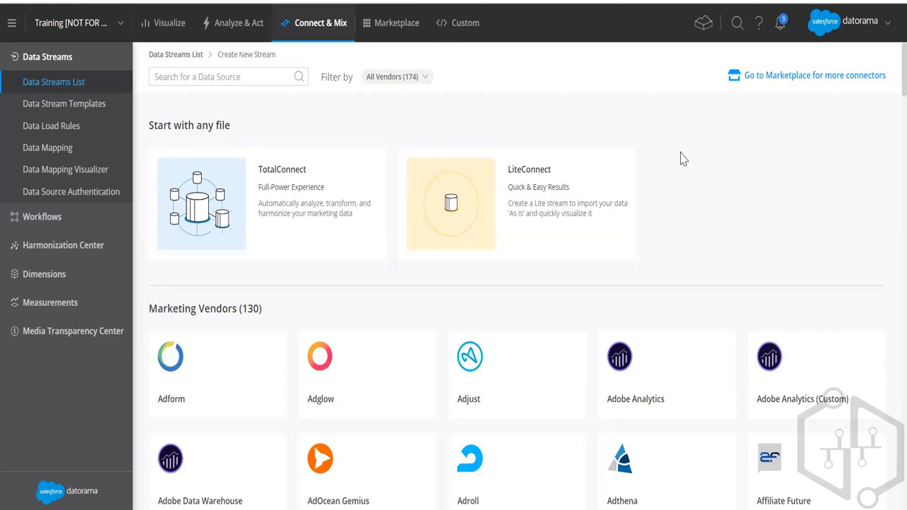
pyautogui.scroll(-5, 680, 158)
pyautogui.scroll(4, 680, 159)
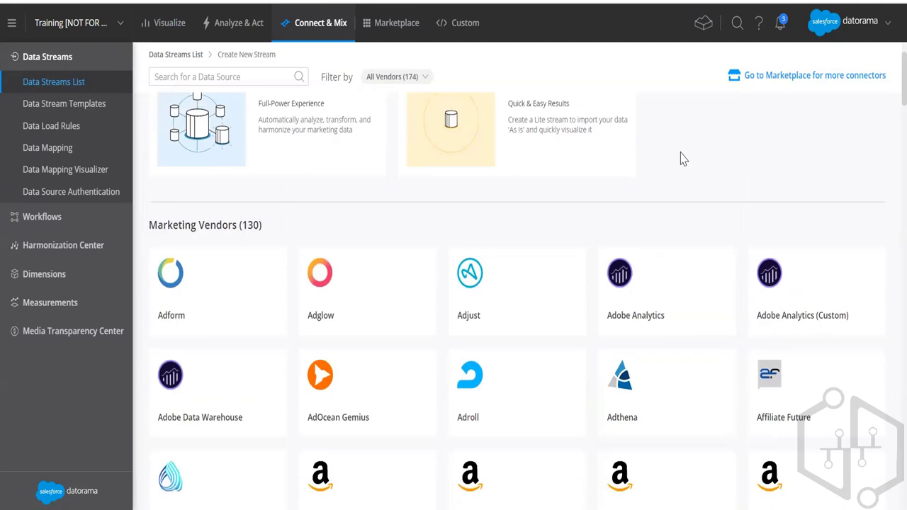
pyautogui.scroll(-15, 680, 158)
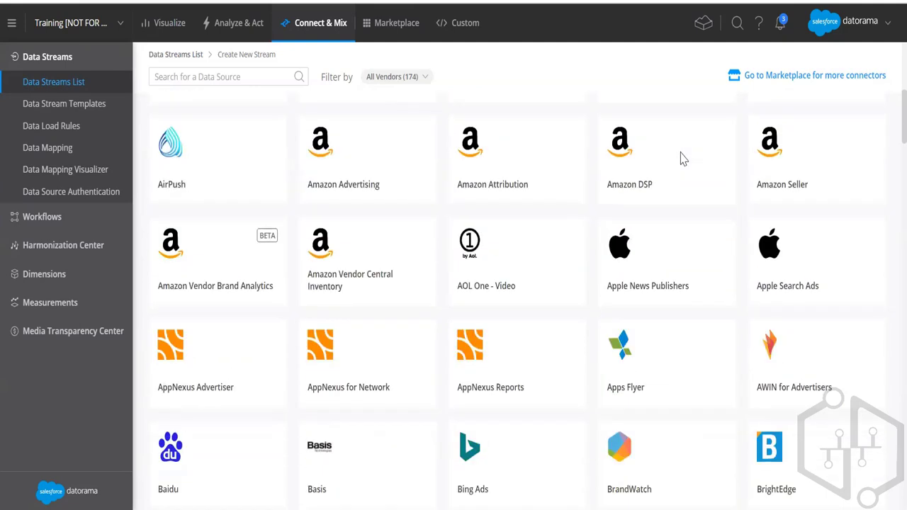
pyautogui.scroll(-14, 681, 158)
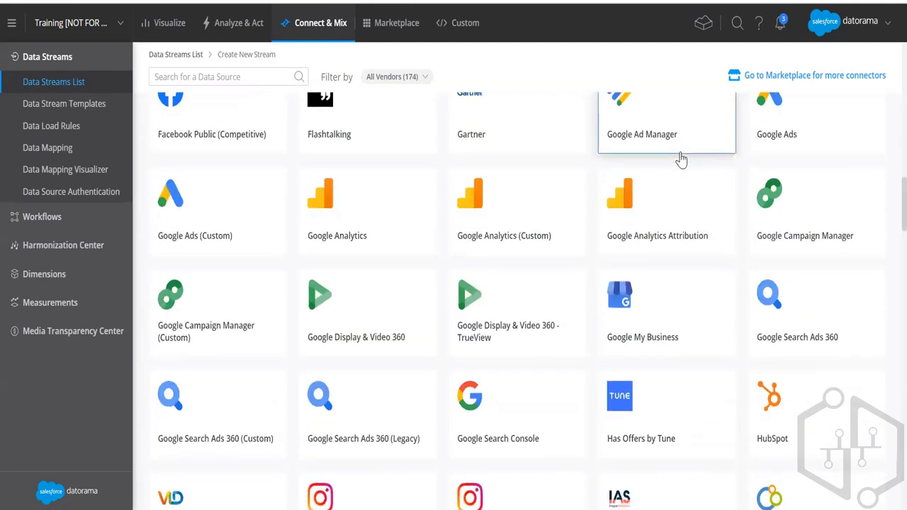
pyautogui.scroll(-5, 681, 158)
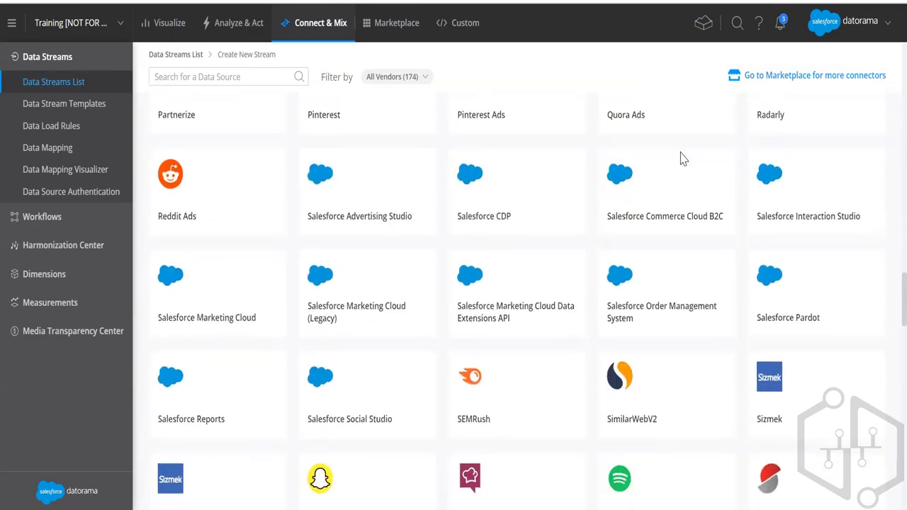
pyautogui.scroll(6, 681, 158)
pyautogui.scroll(20, 680, 158)
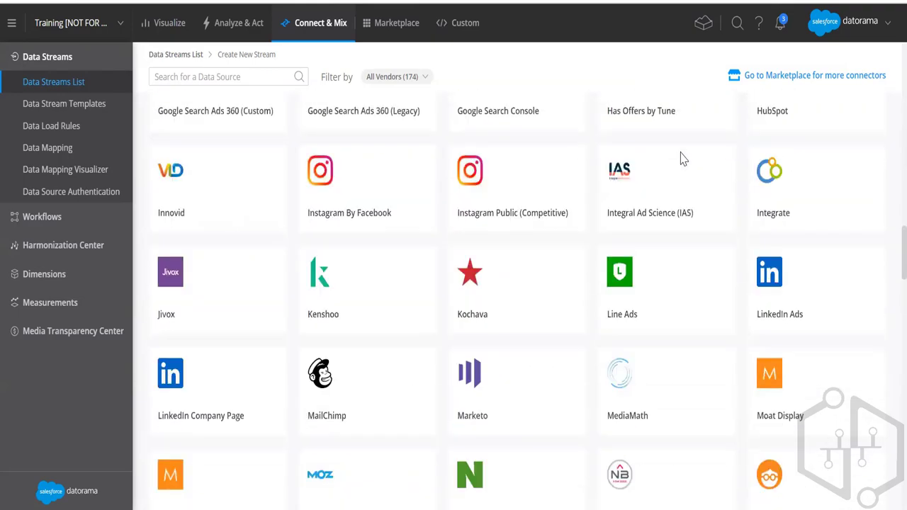
pyautogui.scroll(5, 631, 164)
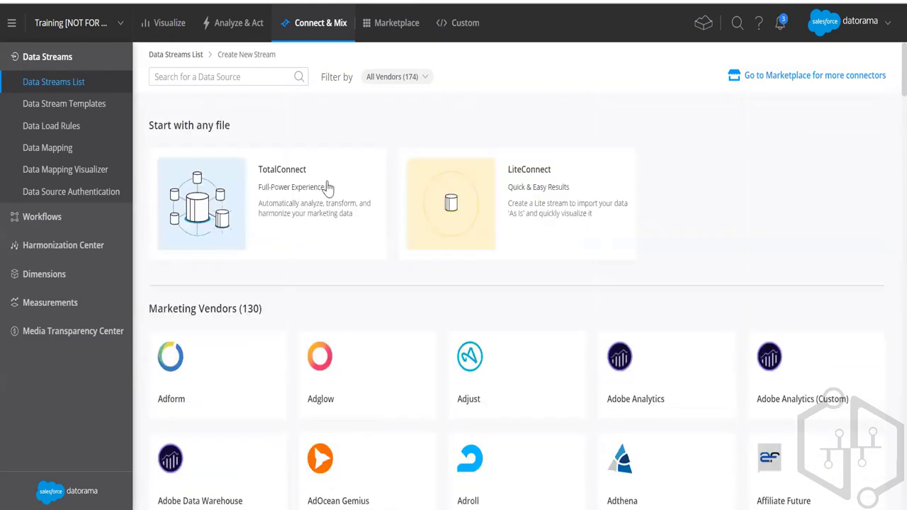
# - Choose TotalConnect as the source of the new data stream and review its technical vendor connectors
pyautogui.click(326, 185)
pyautogui.scroll(-5, 685, 306)
pyautogui.scroll(1, 685, 305)
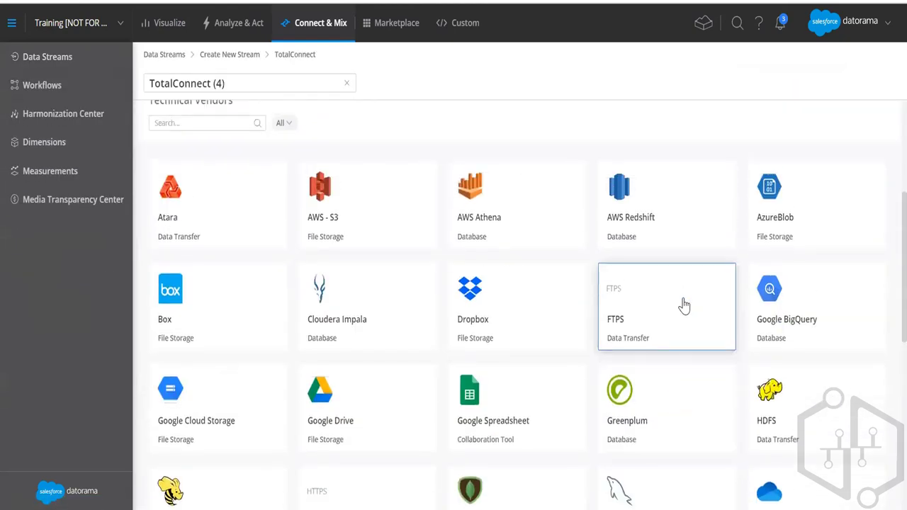
pyautogui.scroll(1, 640, 298)
pyautogui.scroll(-1, 640, 298)
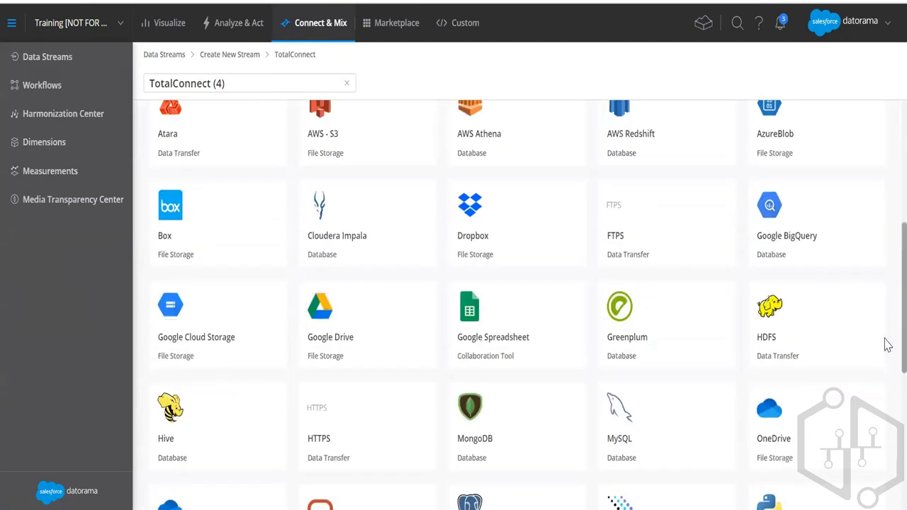
# - Examine the technical vendor connectors offered for TotalConnect, including the file storage, database, data transfer and programming language options
pyautogui.scroll(-3, 887, 351)
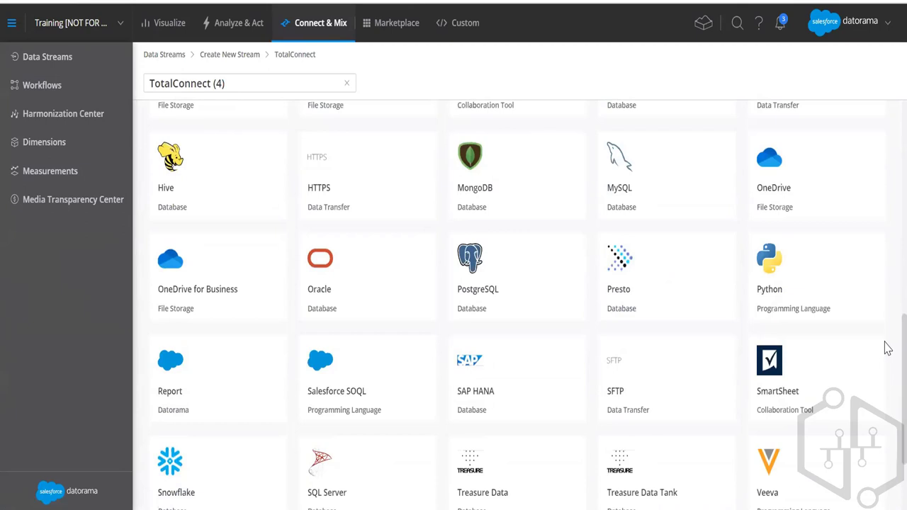
pyautogui.scroll(-2, 879, 347)
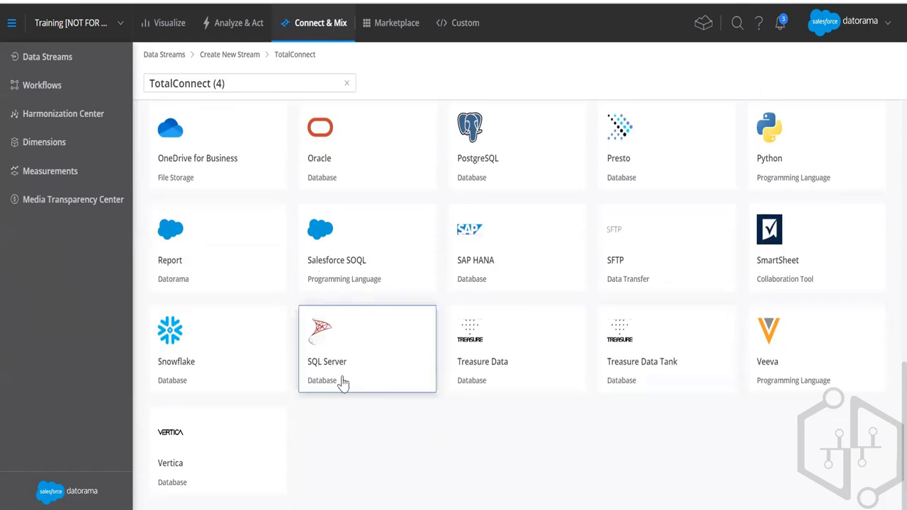
pyautogui.scroll(1, 699, 416)
pyautogui.scroll(1, 698, 416)
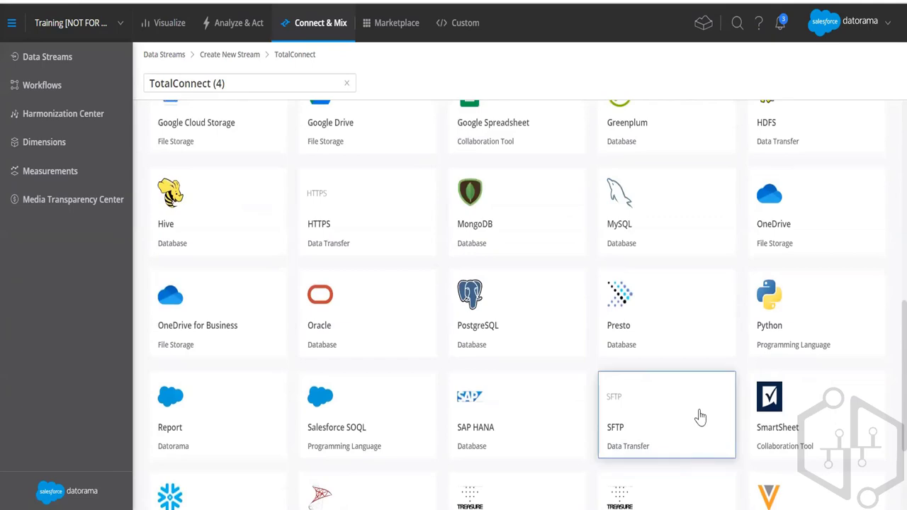
pyautogui.scroll(2, 888, 368)
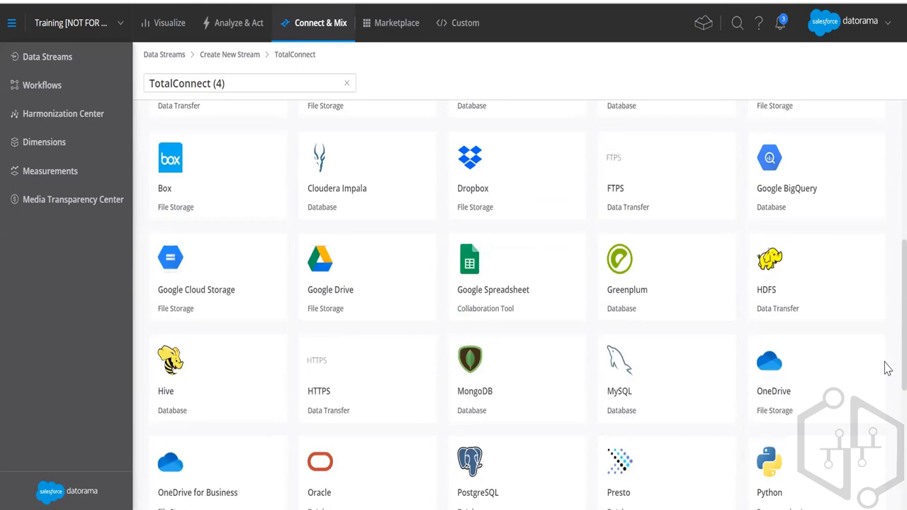
pyautogui.scroll(1, 888, 368)
pyautogui.scroll(-4, 888, 369)
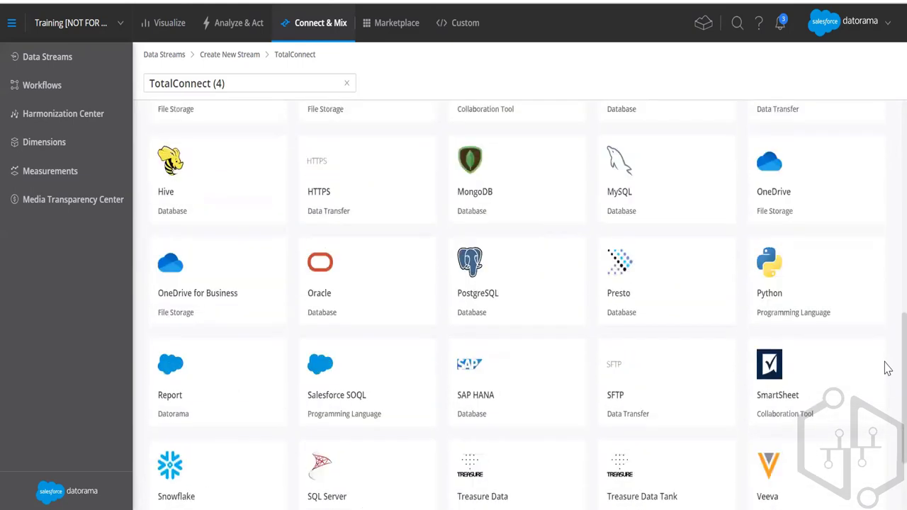
pyautogui.scroll(-1, 888, 368)
pyautogui.scroll(4, 888, 368)
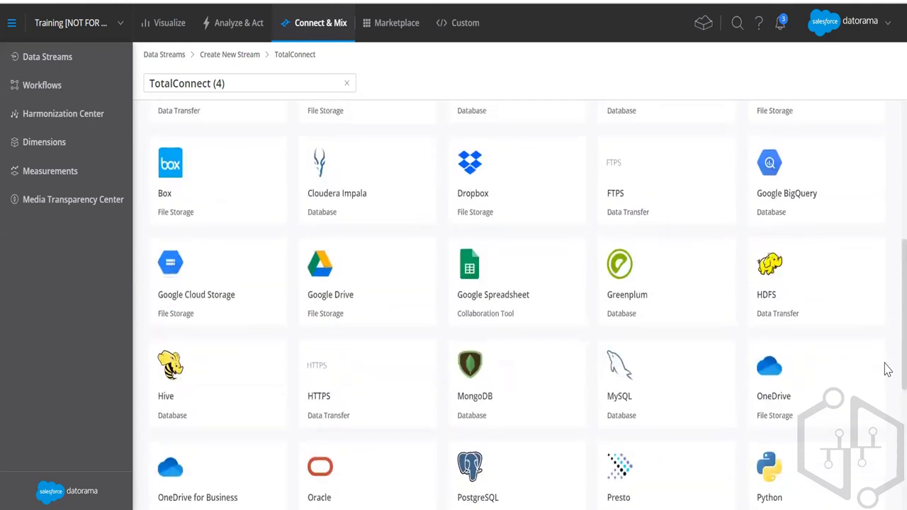
pyautogui.scroll(1, 887, 368)
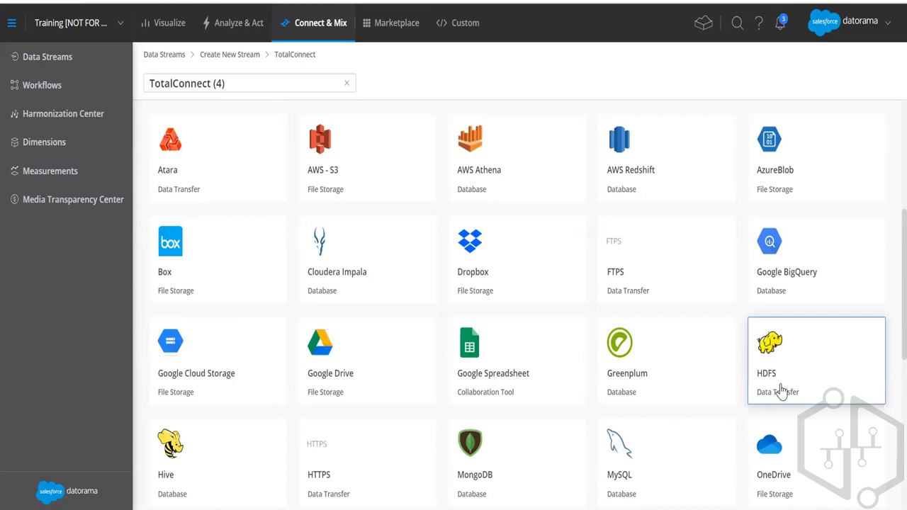
pyautogui.scroll(-3, 780, 389)
pyautogui.scroll(-1, 780, 390)
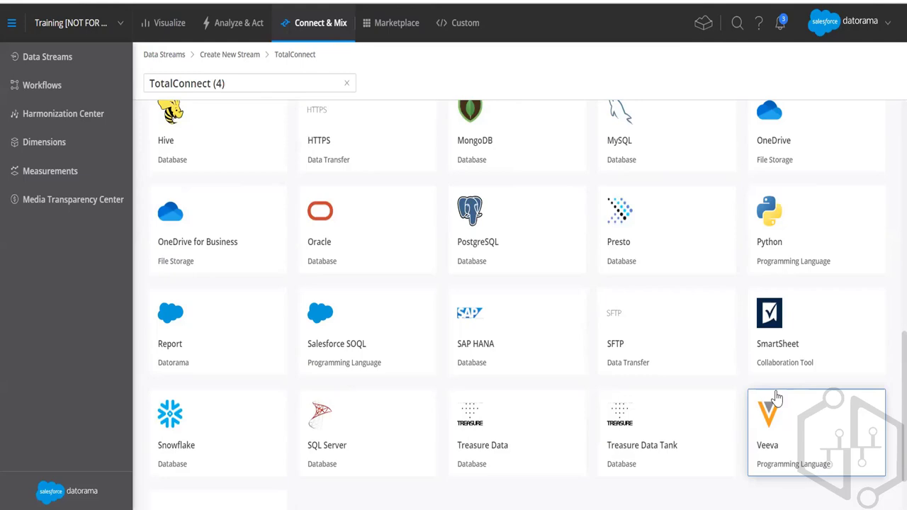
# - Check TotalConnect's local file upload option by opening the file browser and dismissing it without choosing a file
pyautogui.scroll(7, 728, 270)
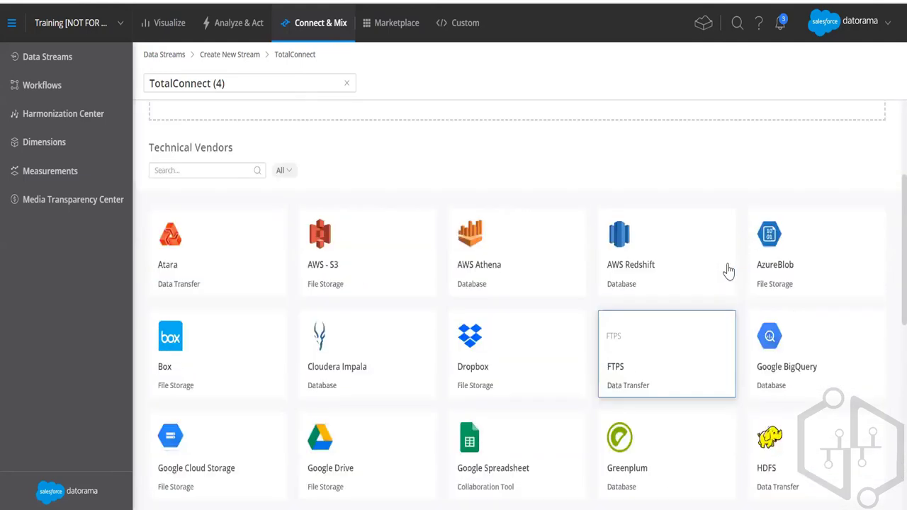
pyautogui.scroll(1, 728, 270)
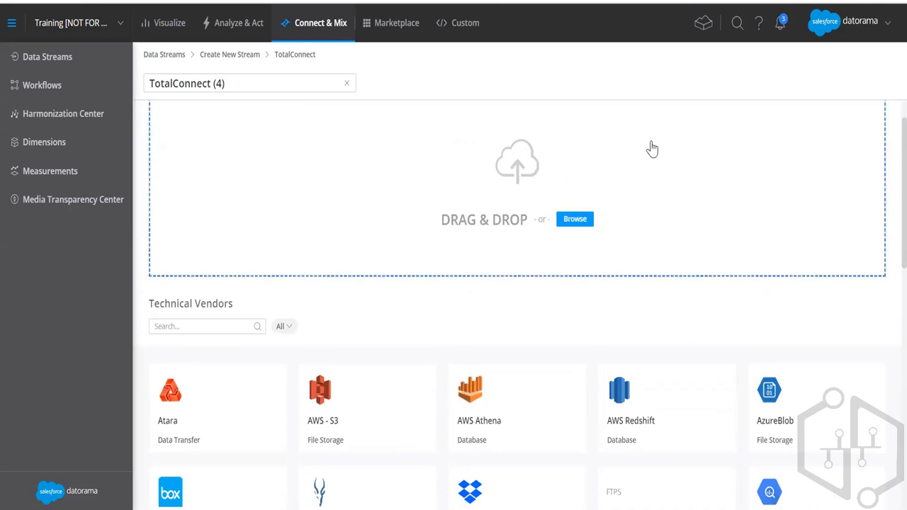
pyautogui.scroll(1, 485, 230)
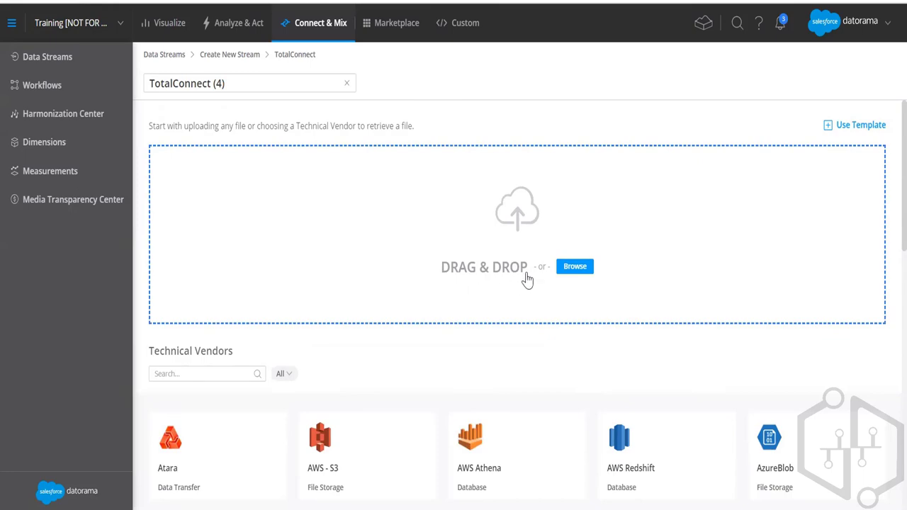
pyautogui.click(574, 268)
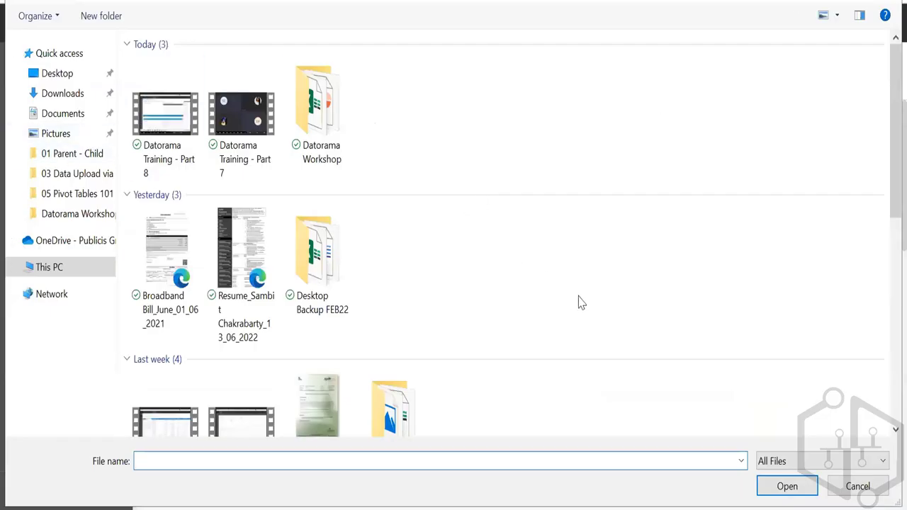
pyautogui.press('Escape')
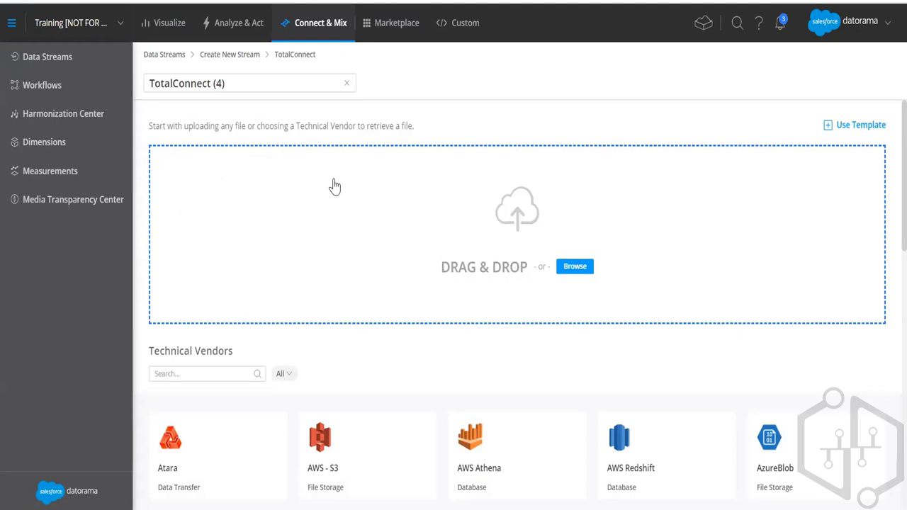
pyautogui.scroll(-10, 334, 186)
pyautogui.scroll(10, 334, 186)
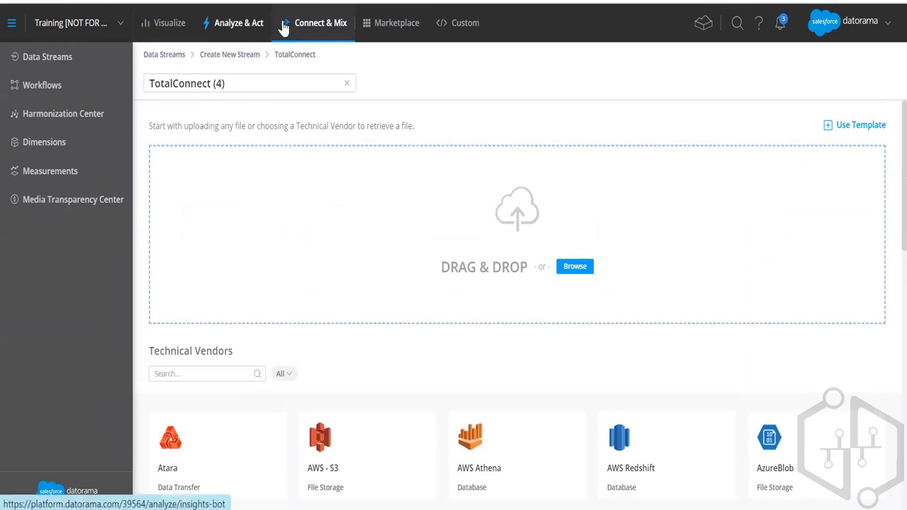
# - Return to the data streams list in Connect & Mix and open the existing TotalConnect stream for editing
pyautogui.click(284, 26)
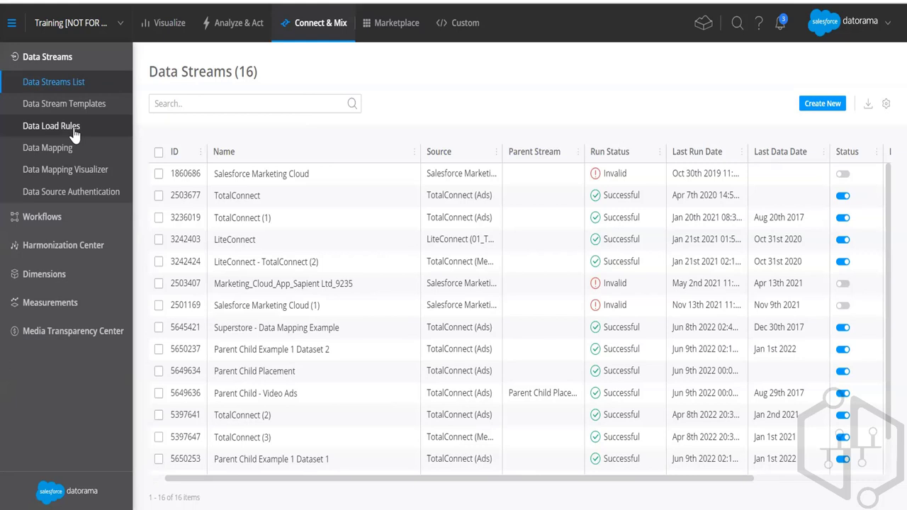
pyautogui.click(316, 204)
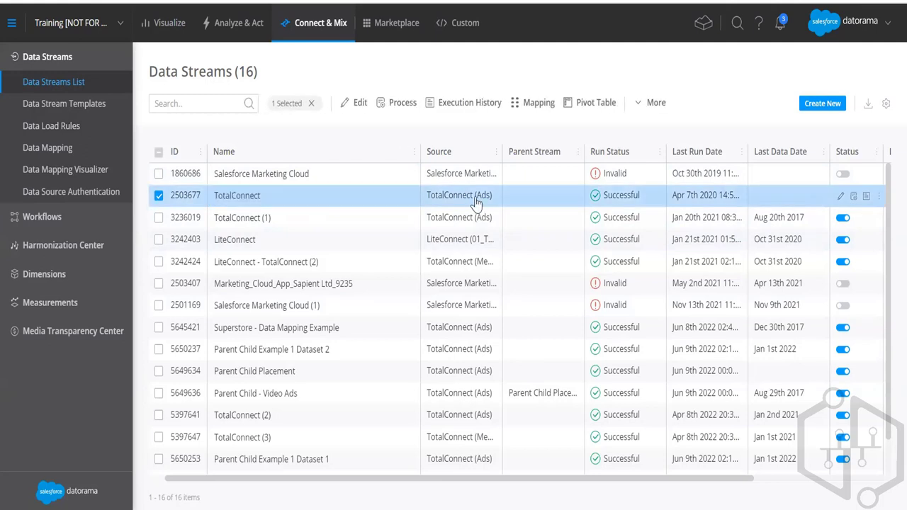
pyautogui.click(273, 203)
pyautogui.click(349, 105)
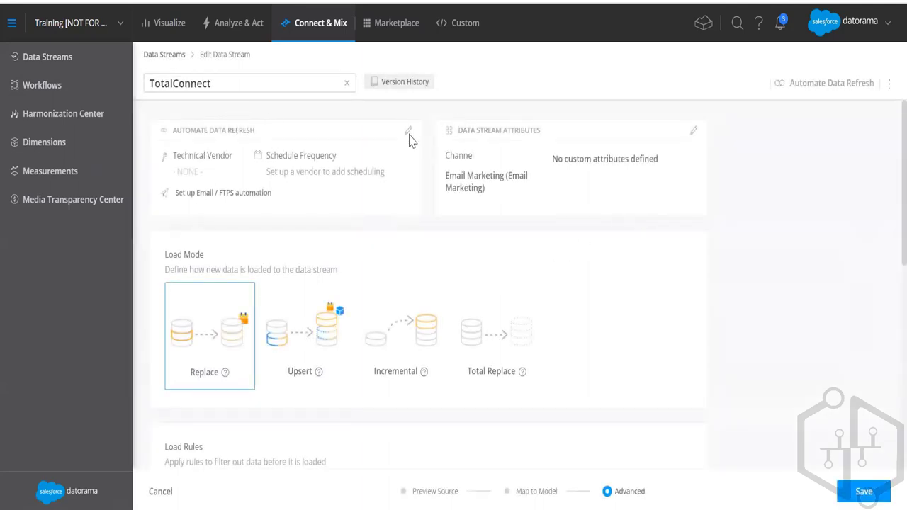
# - Review the TotalConnect stream's advanced settings, including its load modes and the available data load rules
pyautogui.scroll(-5, 617, 294)
pyautogui.scroll(3, 616, 294)
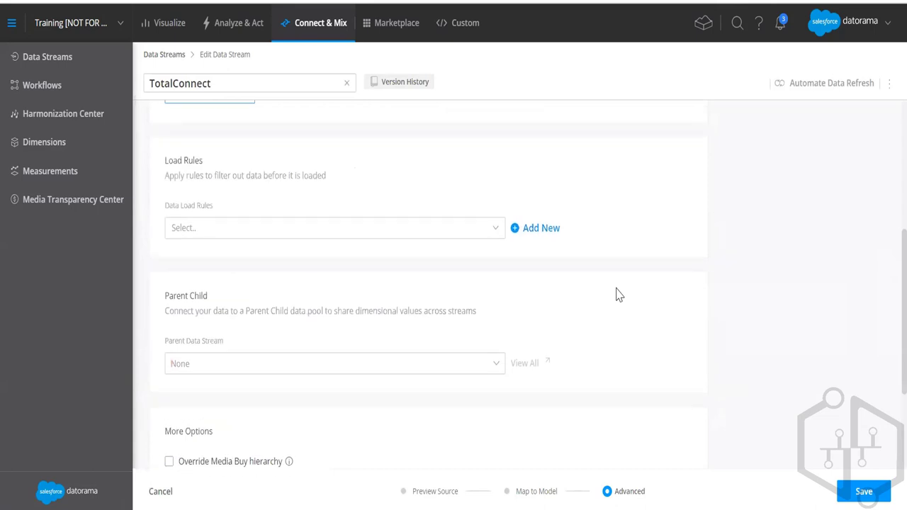
pyautogui.moveTo(175, 277); pyautogui.dragTo(244, 292)
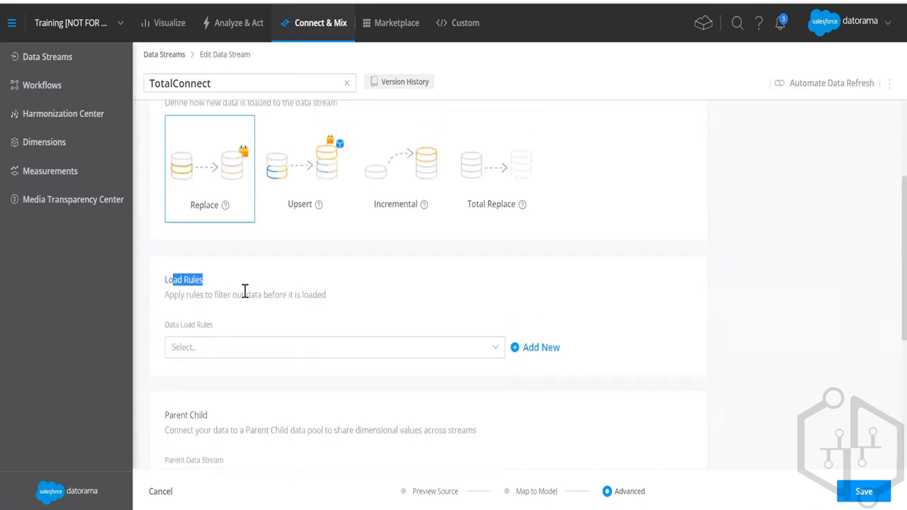
pyautogui.click(281, 347)
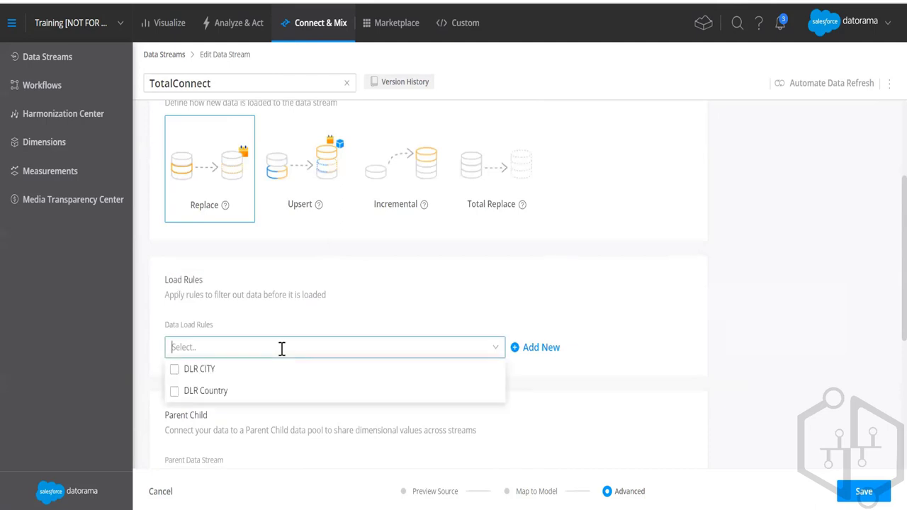
pyautogui.click(371, 302)
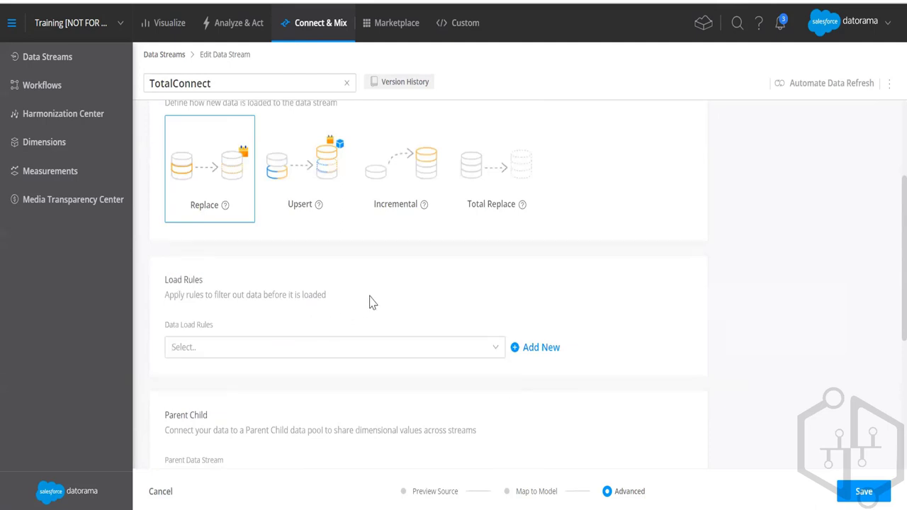
pyautogui.scroll(4, 371, 302)
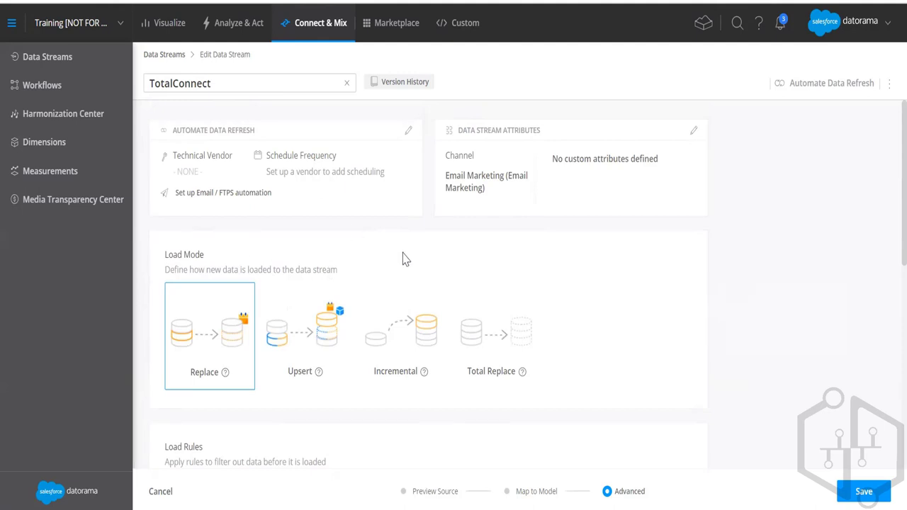
pyautogui.scroll(-4, 404, 260)
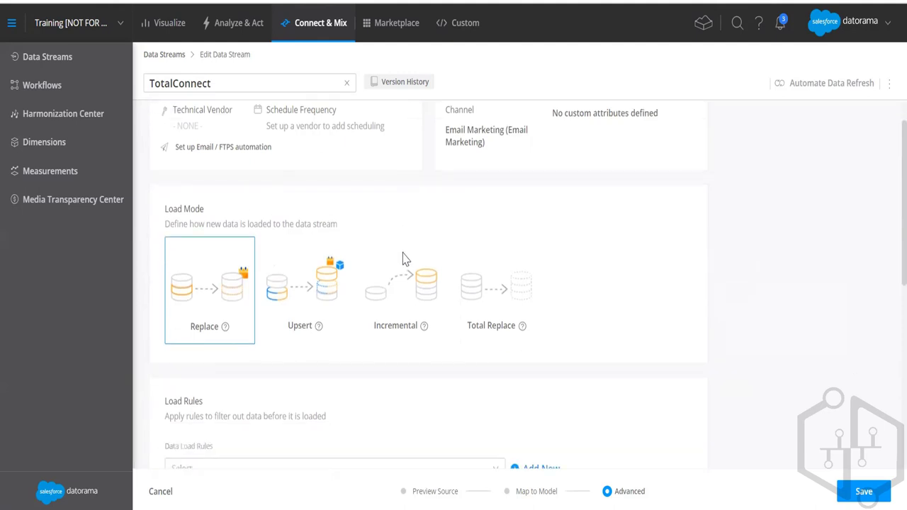
pyautogui.scroll(4, 443, 243)
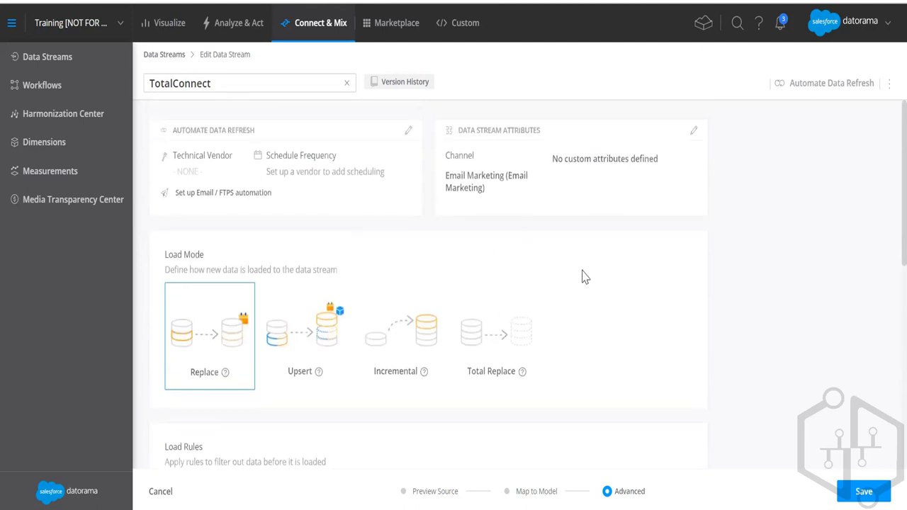
pyautogui.scroll(-4, 600, 269)
pyautogui.scroll(4, 601, 273)
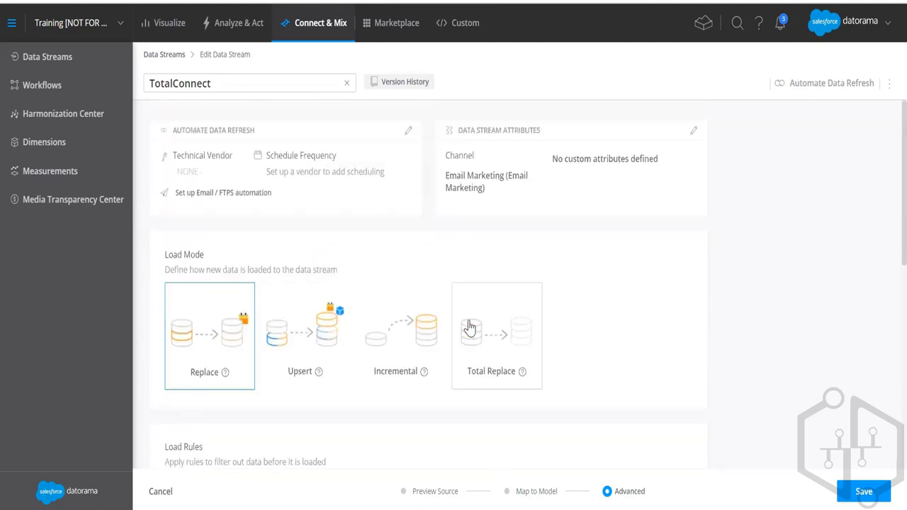
# - Try applying the DLR CITY data load rule to the TotalConnect stream and clear the selection again
pyautogui.scroll(-3, 461, 329)
pyautogui.moveTo(166, 294); pyautogui.dragTo(330, 296)
pyautogui.click(326, 324)
pyautogui.click(259, 347)
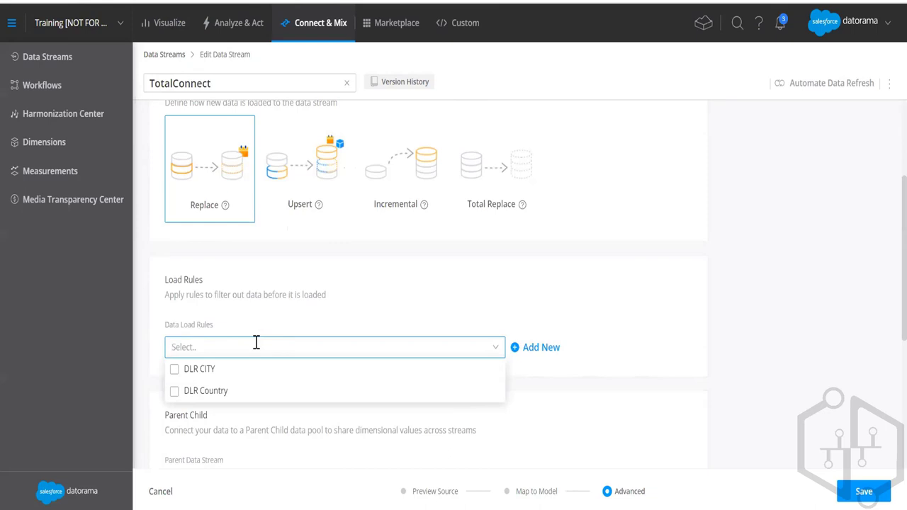
pyautogui.click(203, 373)
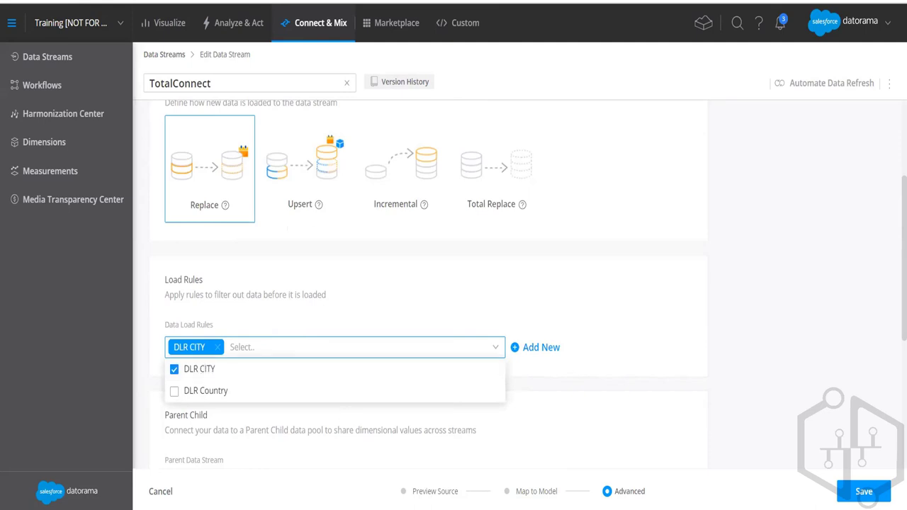
pyautogui.click(226, 366)
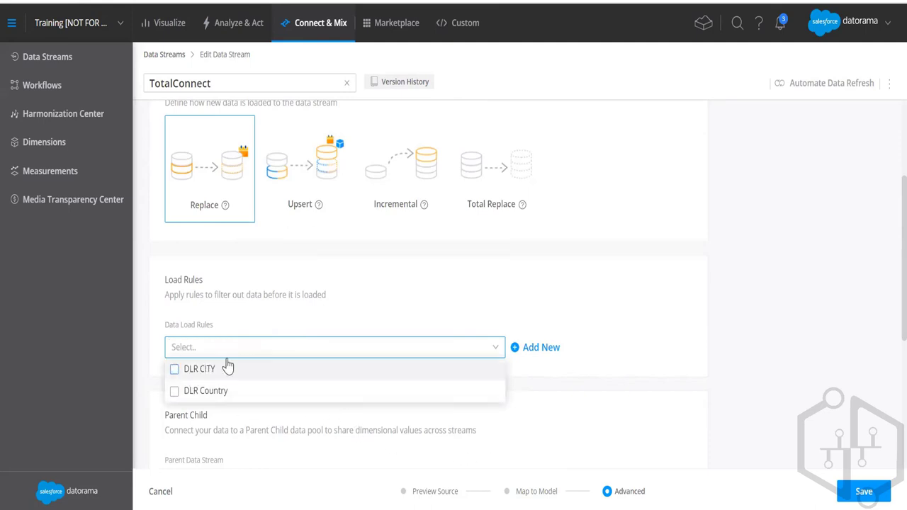
pyautogui.click(409, 306)
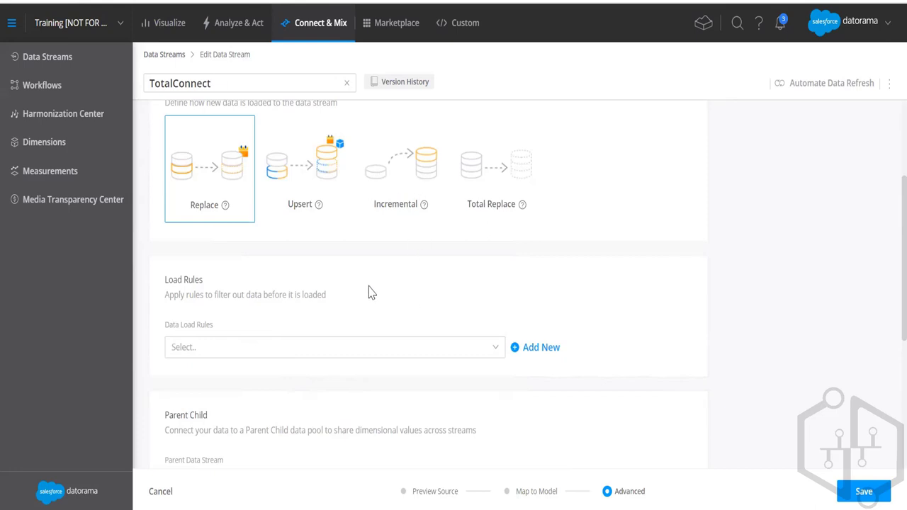
pyautogui.click(188, 345)
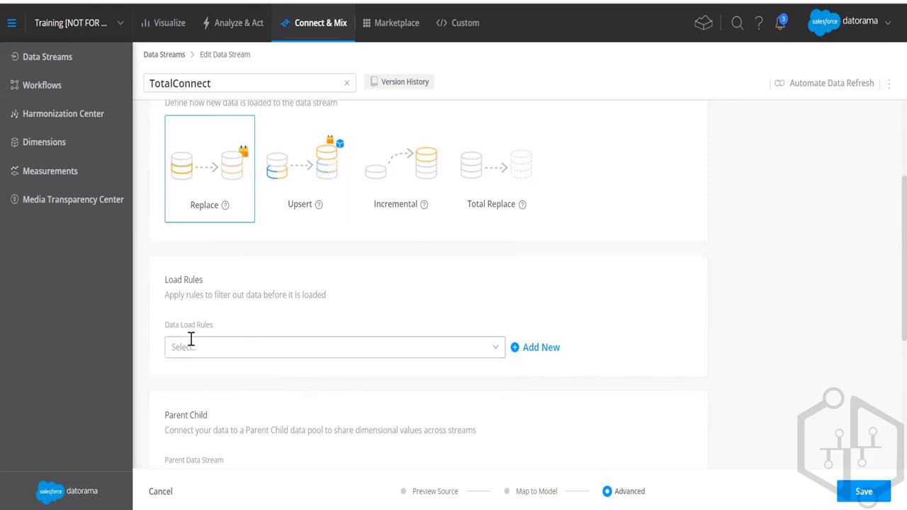
pyautogui.click(399, 283)
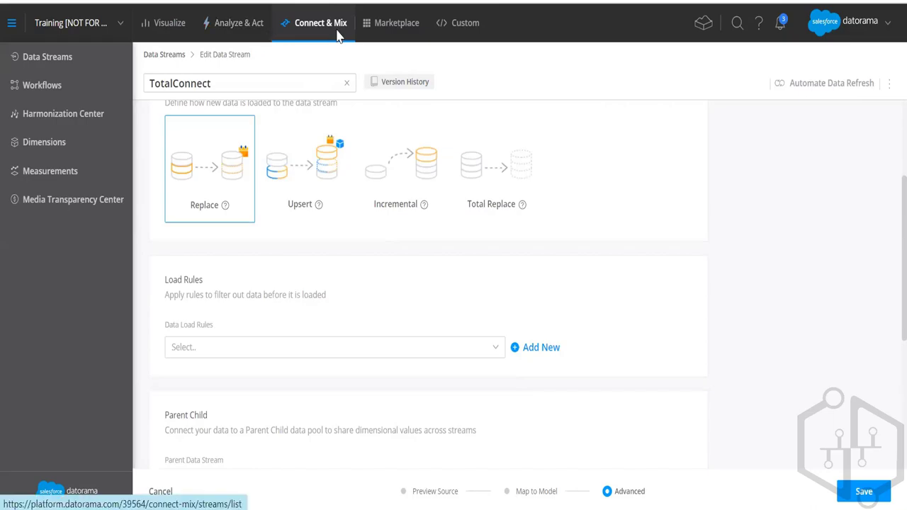
# - Leave the TotalConnect stream's settings without saving and return to the data streams list
pyautogui.click(311, 26)
pyautogui.click(527, 306)
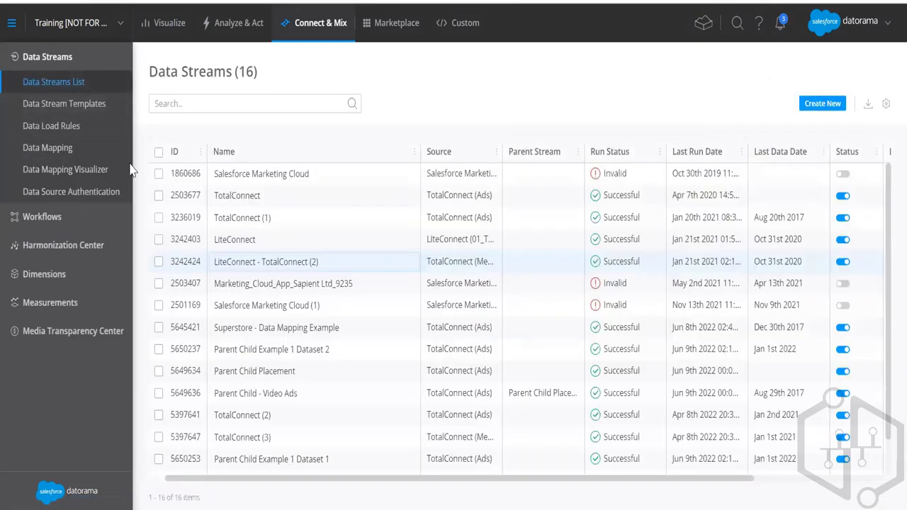
# - View the Data Mapping table of dimensions and measurements, and open the Data Mapping Visualizer
pyautogui.click(70, 150)
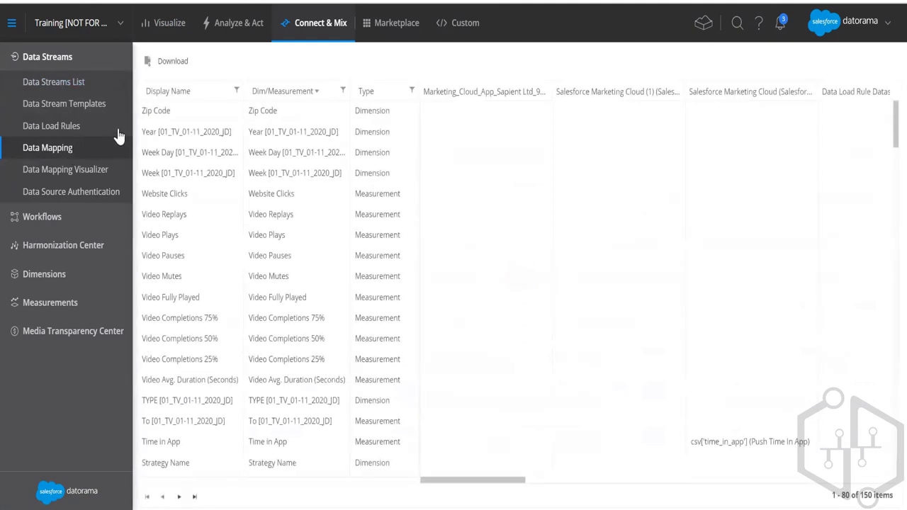
pyautogui.click(219, 151)
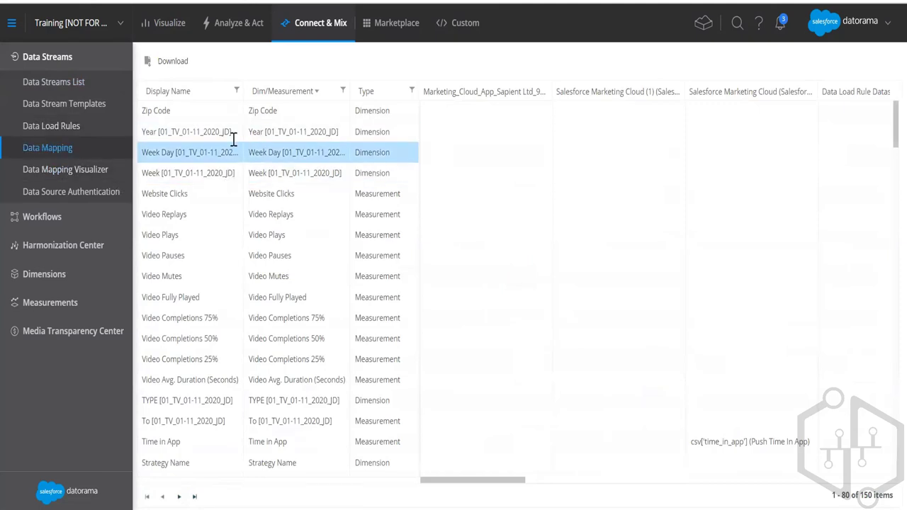
pyautogui.click(74, 172)
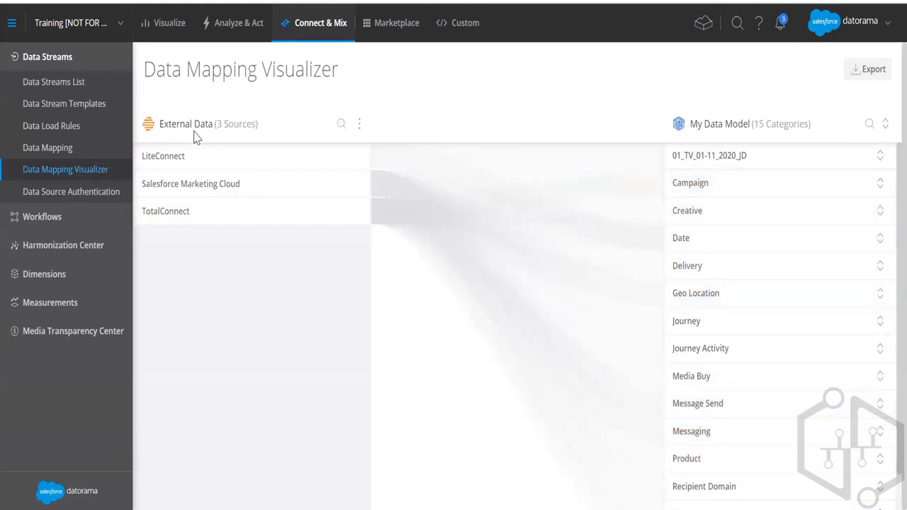
# - Drill into TotalConnect and its TotalConnect (2) (Ads) stream to view their data model mappings, and return to all external data sources
pyautogui.moveTo(169, 124); pyautogui.dragTo(214, 124)
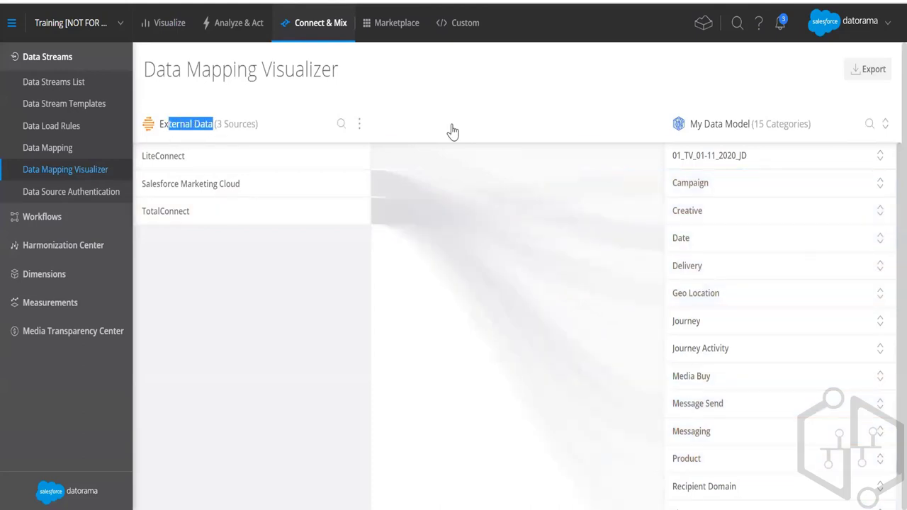
pyautogui.moveTo(691, 124); pyautogui.dragTo(806, 128)
pyautogui.click(825, 129)
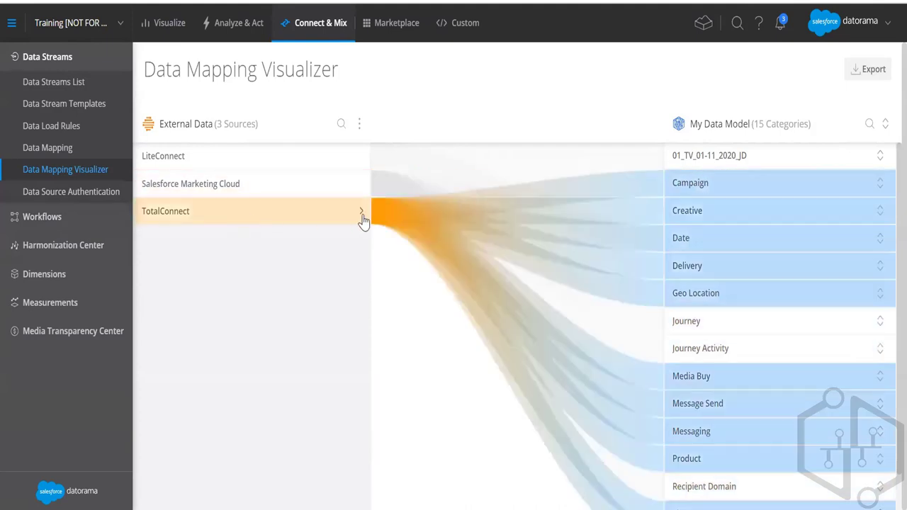
pyautogui.click(361, 214)
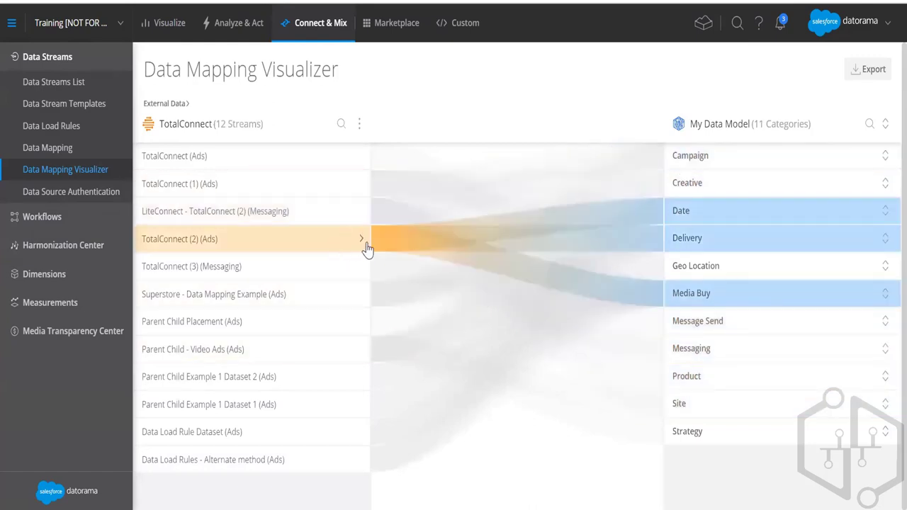
pyautogui.click(361, 242)
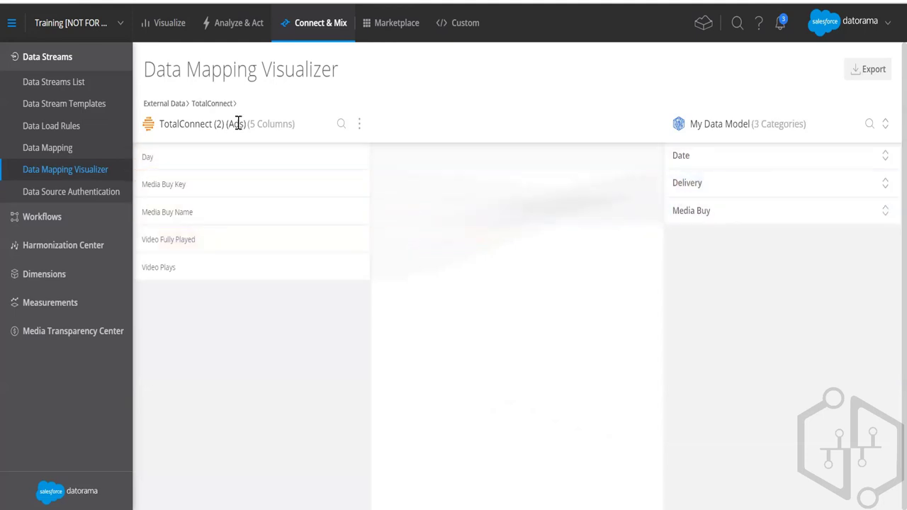
pyautogui.click(170, 104)
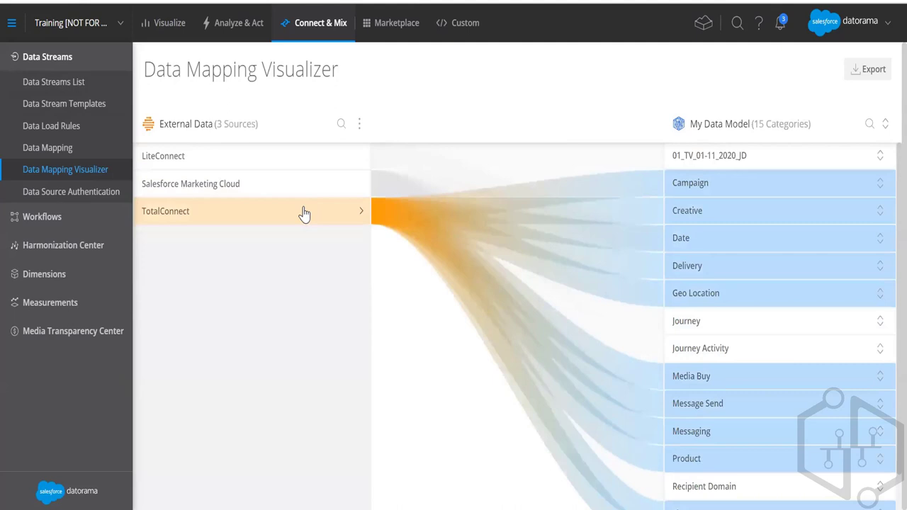
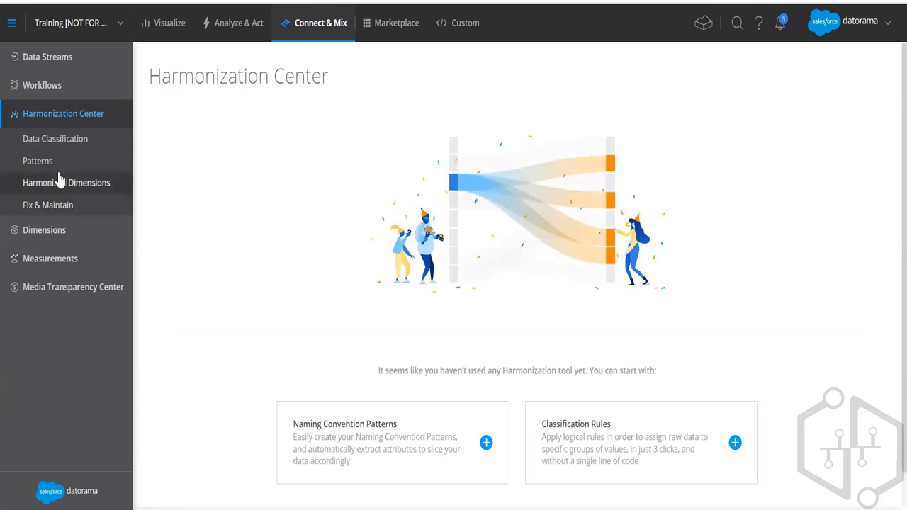
# - View the Harmonization Center overview and open the Data Classification rules list
pyautogui.click(54, 116)
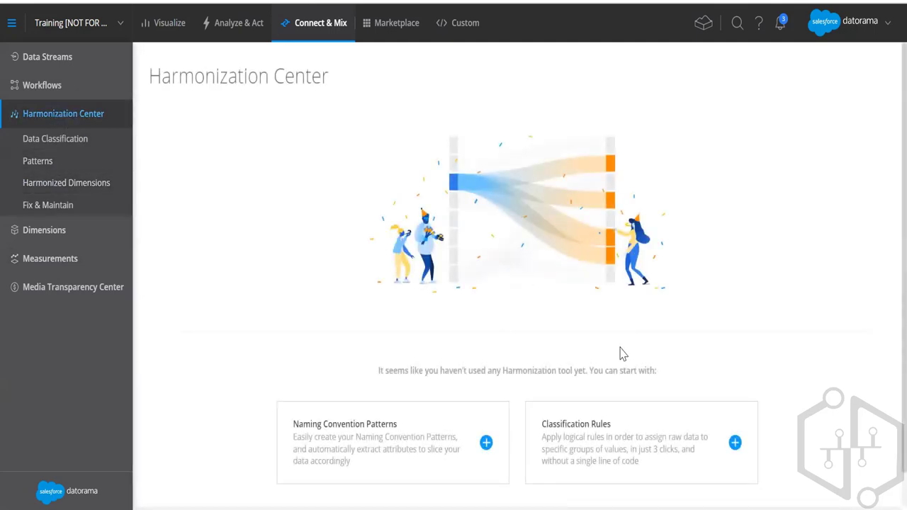
pyautogui.scroll(-1, 622, 355)
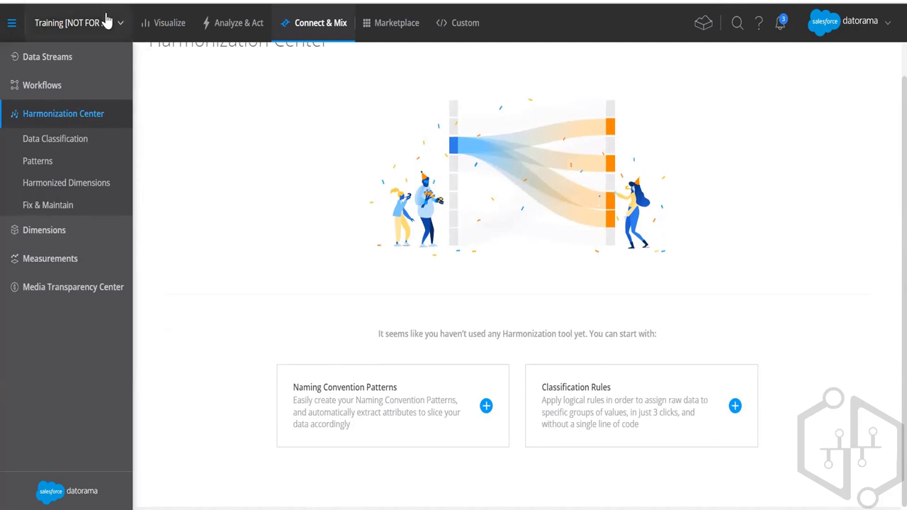
pyautogui.click(50, 147)
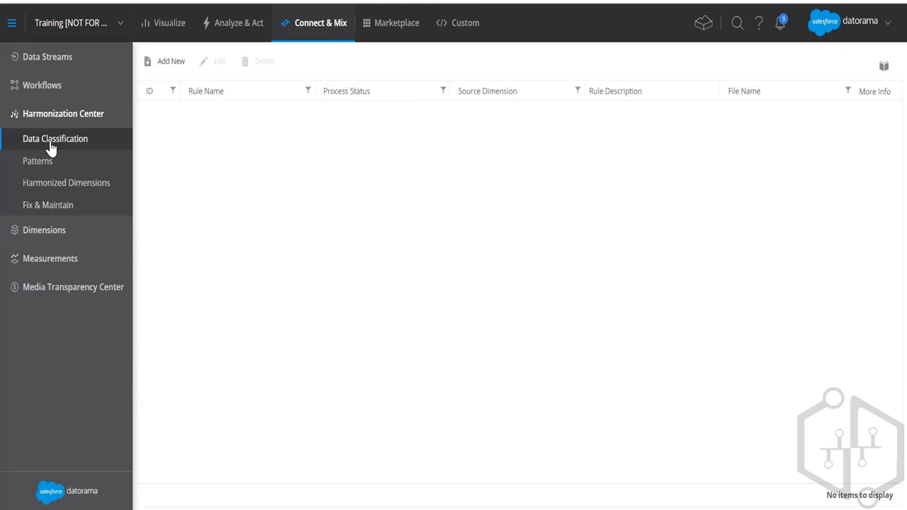
pyautogui.click(103, 139)
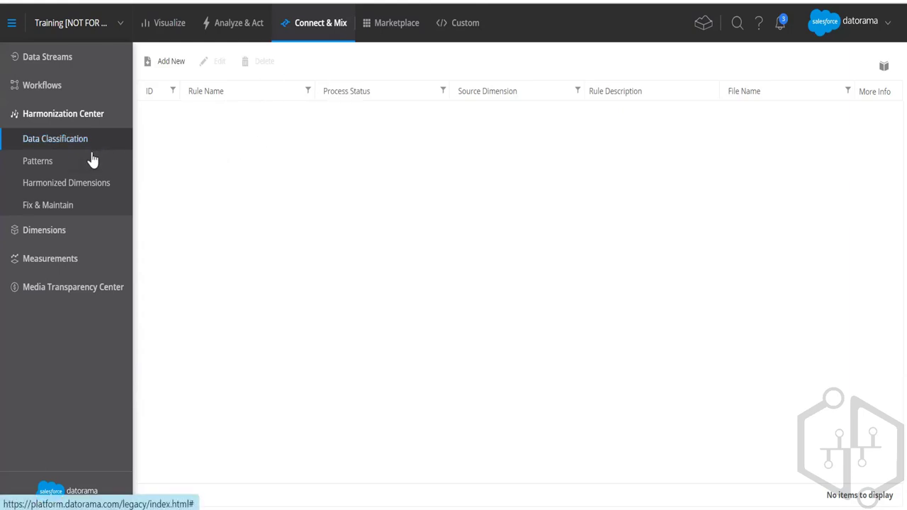
# - Try a new pattern on Campaign Name, applying the pipe-delimited 2016|Q4|COMPANYNAME|NCA|RTNR|WW|Automotive|Automotive Intelligence_Video Views|NYC|USA naming structure
pyautogui.click(61, 170)
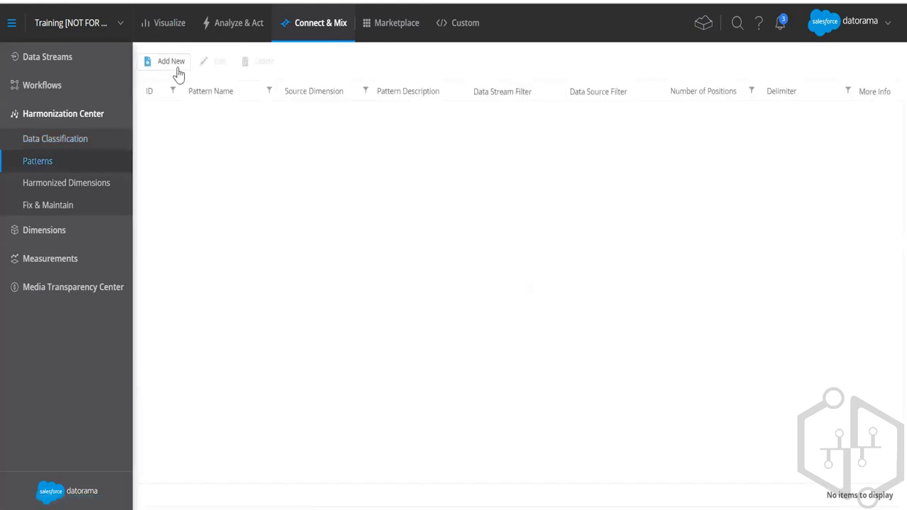
pyautogui.click(177, 67)
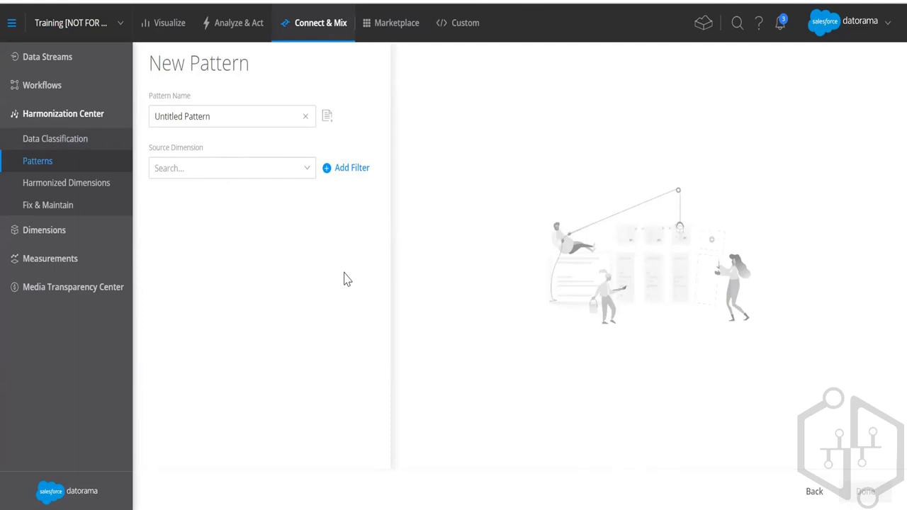
pyautogui.click(283, 168)
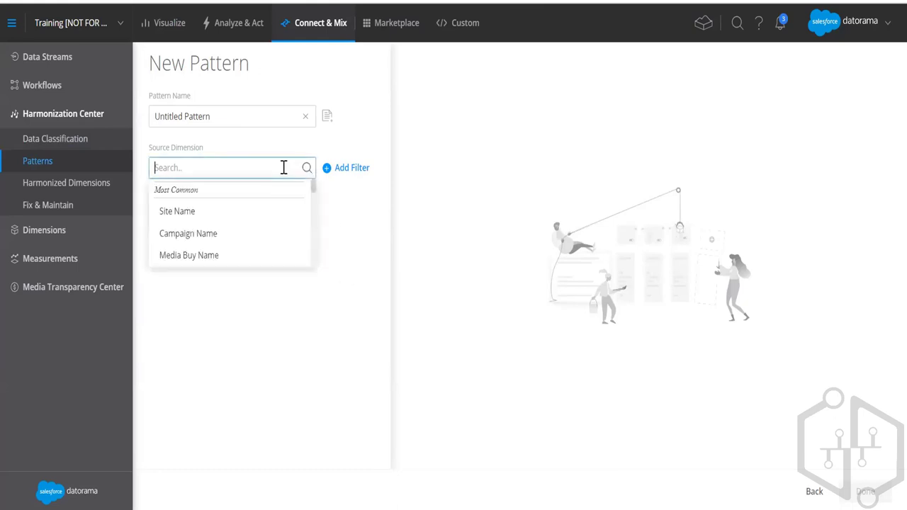
pyautogui.click(222, 236)
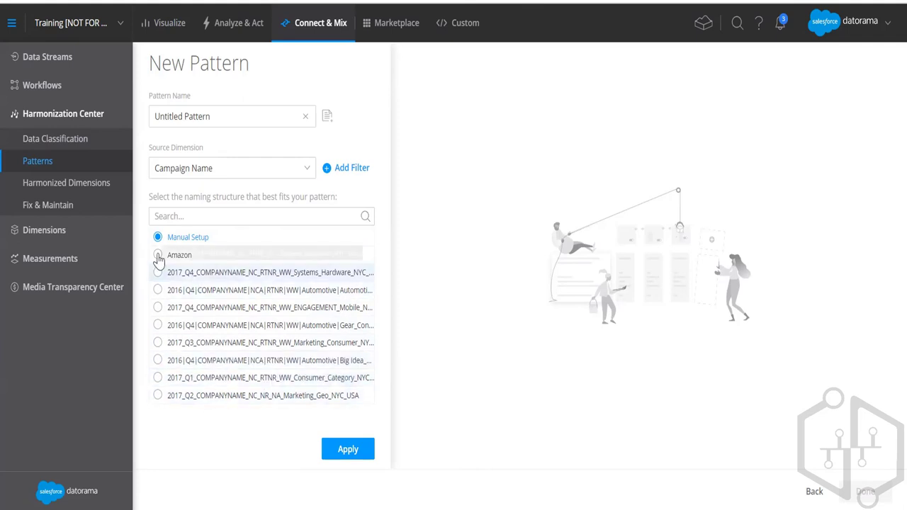
pyautogui.click(157, 290)
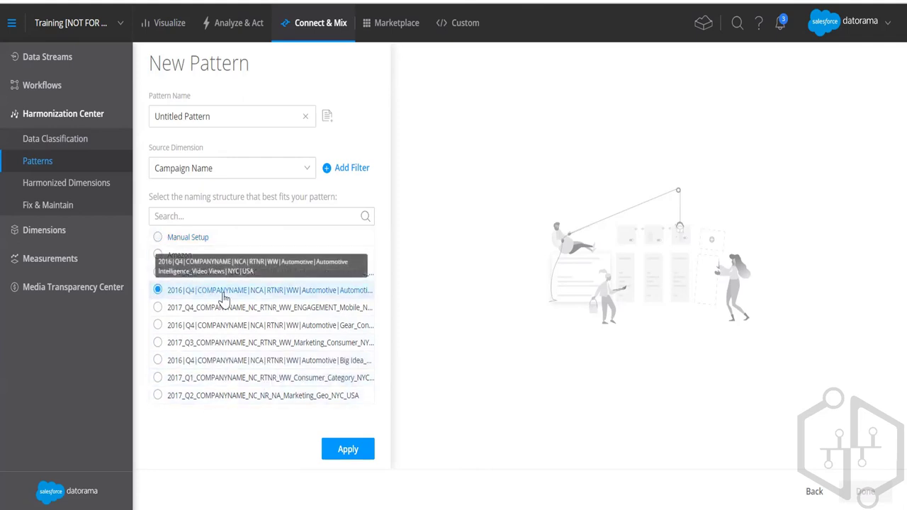
pyautogui.click(344, 462)
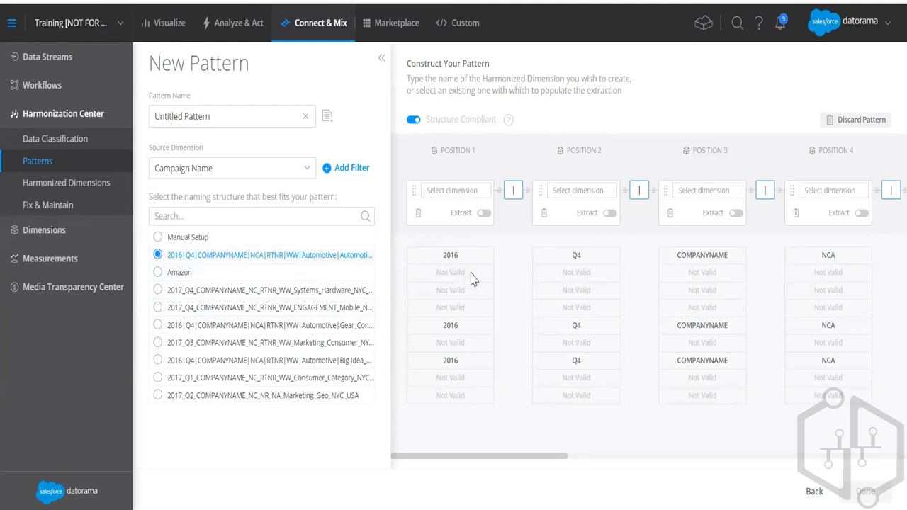
# - Examine the non-compliant values in the pattern's first position, discard the unsaved pattern and open Harmonized Dimensions
pyautogui.moveTo(473, 278); pyautogui.dragTo(435, 279)
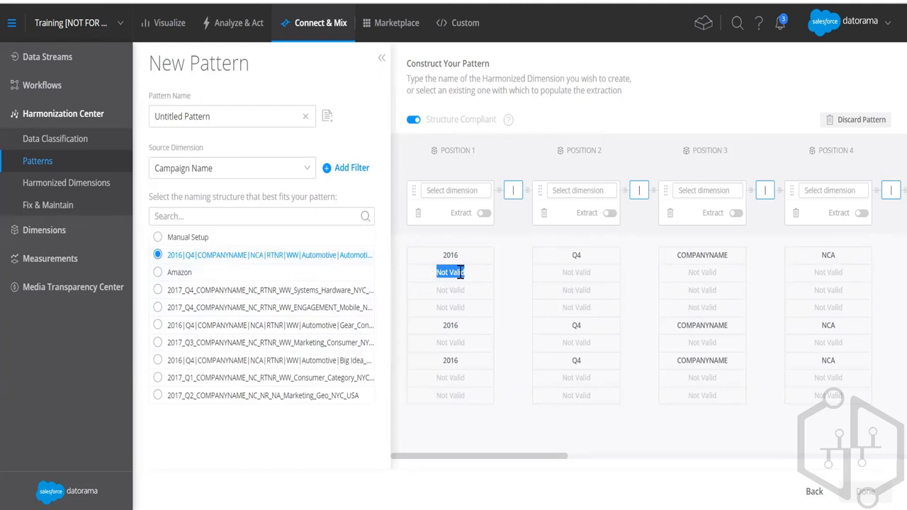
pyautogui.click(507, 281)
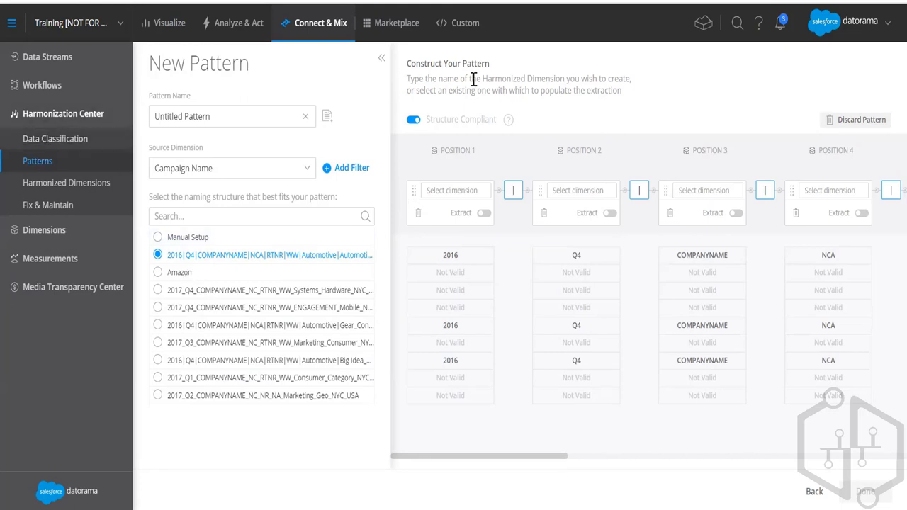
pyautogui.click(84, 188)
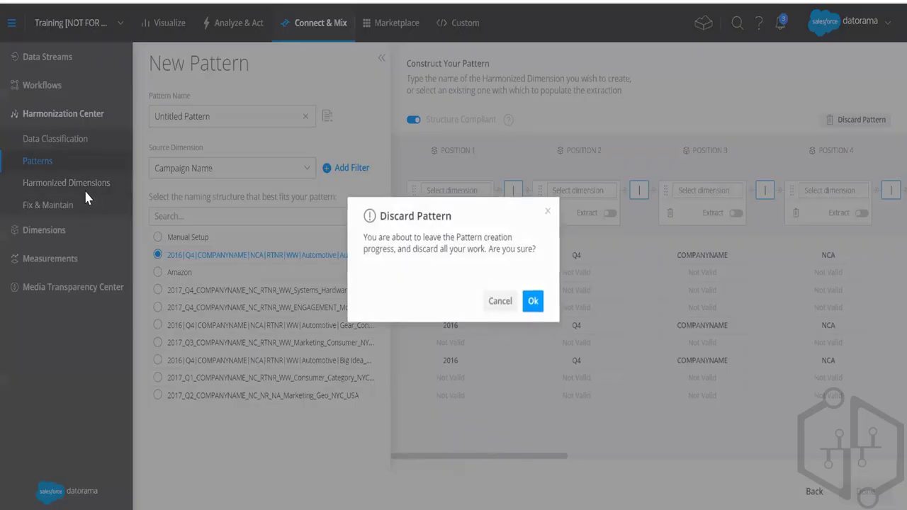
pyautogui.click(538, 304)
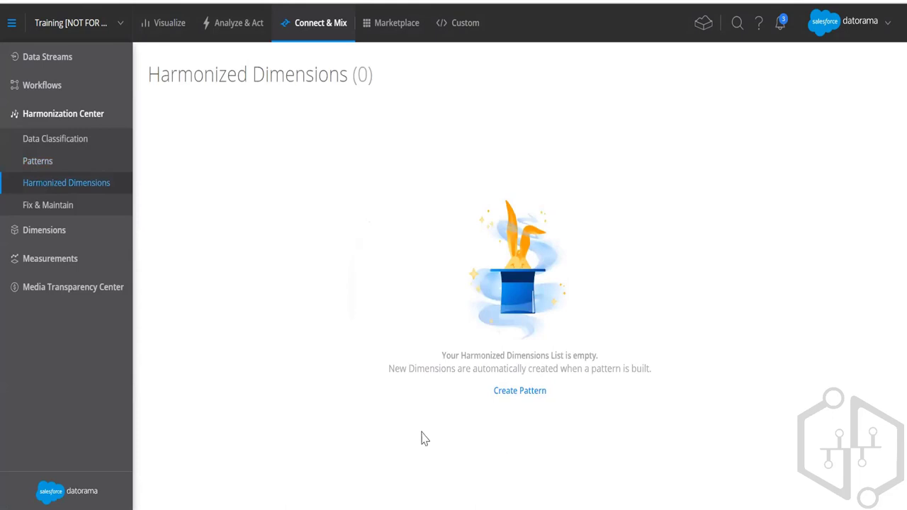
# - Try a new pattern with Campaign Name as the source dimension and the Manual Setup structure applied
pyautogui.click(80, 172)
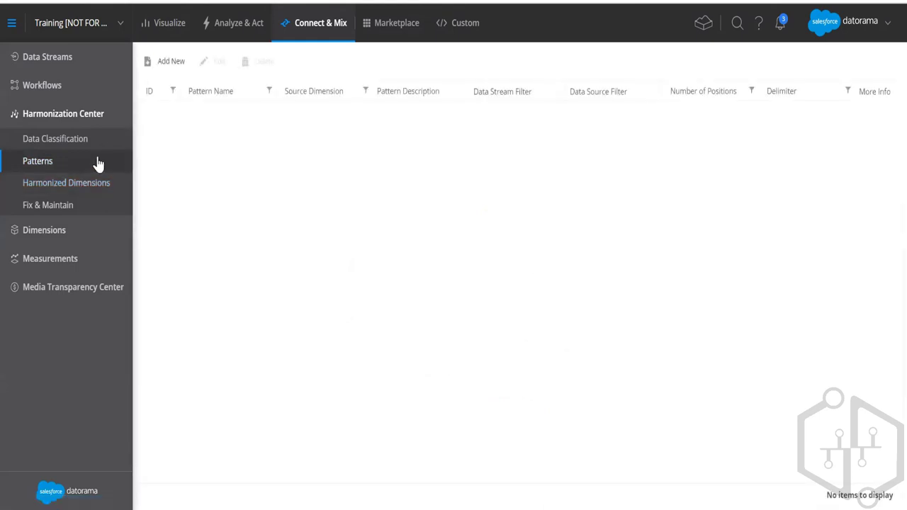
pyautogui.click(150, 60)
pyautogui.click(217, 173)
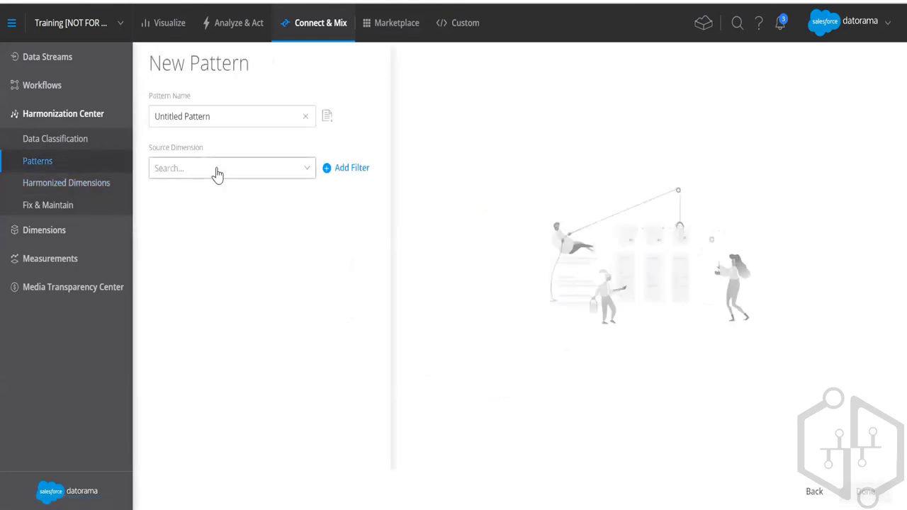
pyautogui.click(204, 238)
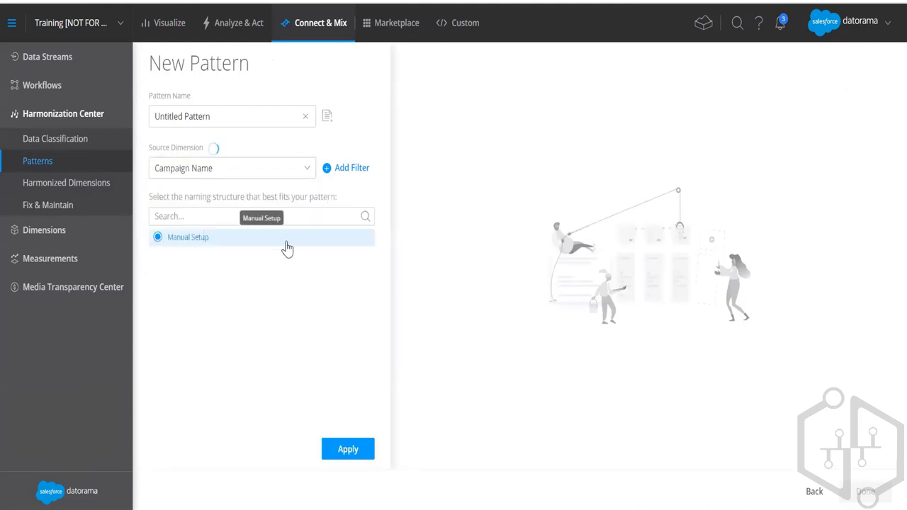
pyautogui.click(350, 446)
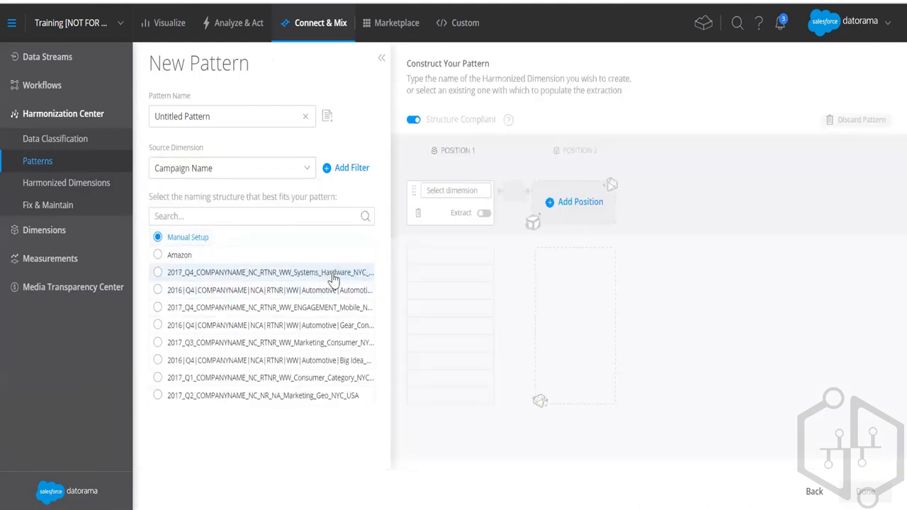
pyautogui.click(451, 191)
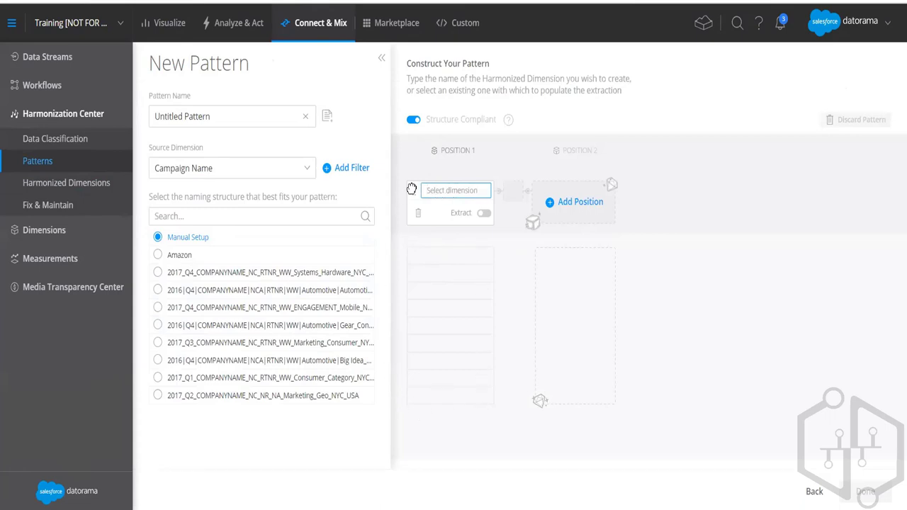
# - Replace the manual setup with the underscore-delimited 2017_Q4_COMPANYNAME_NC_RTNR_WW_Systems_Hardware_NYC naming structure
pyautogui.click(170, 272)
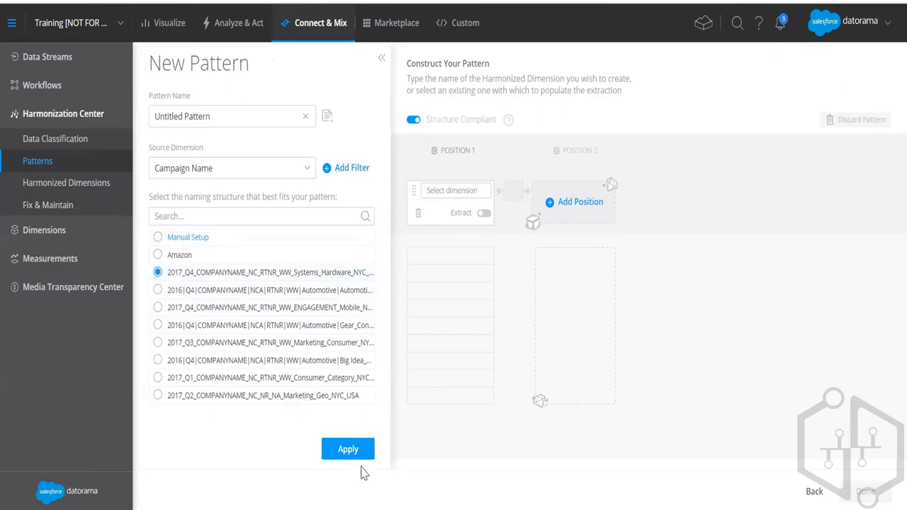
pyautogui.click(347, 449)
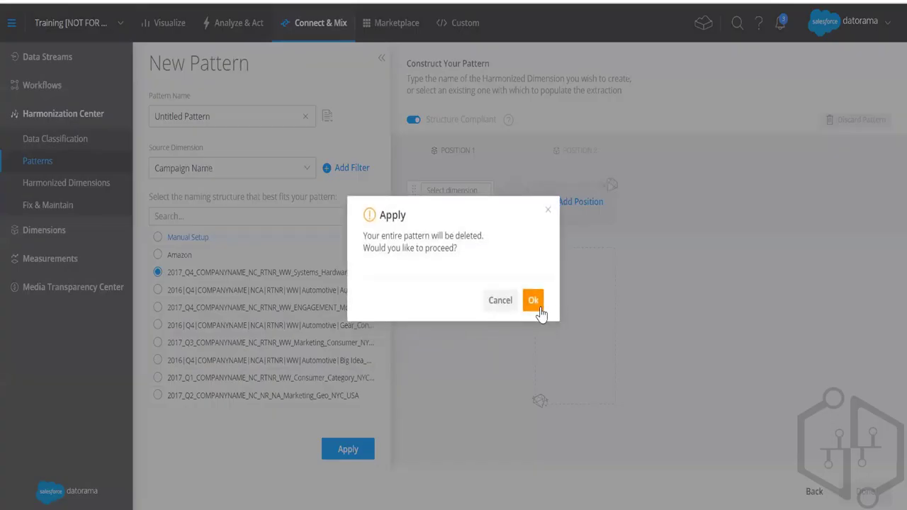
pyautogui.click(537, 305)
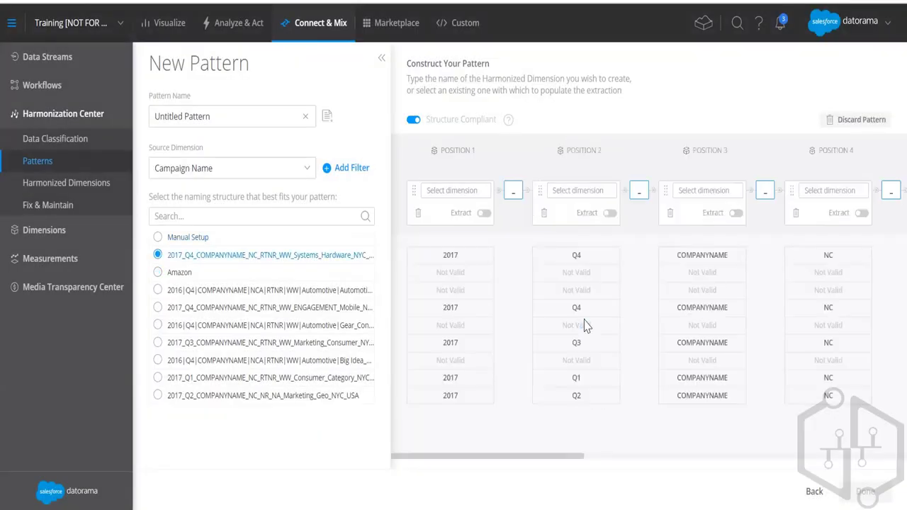
# - Examine the harmonized dimension fields for positions 1 to 3 of the pattern against their extracted values
pyautogui.click(446, 192)
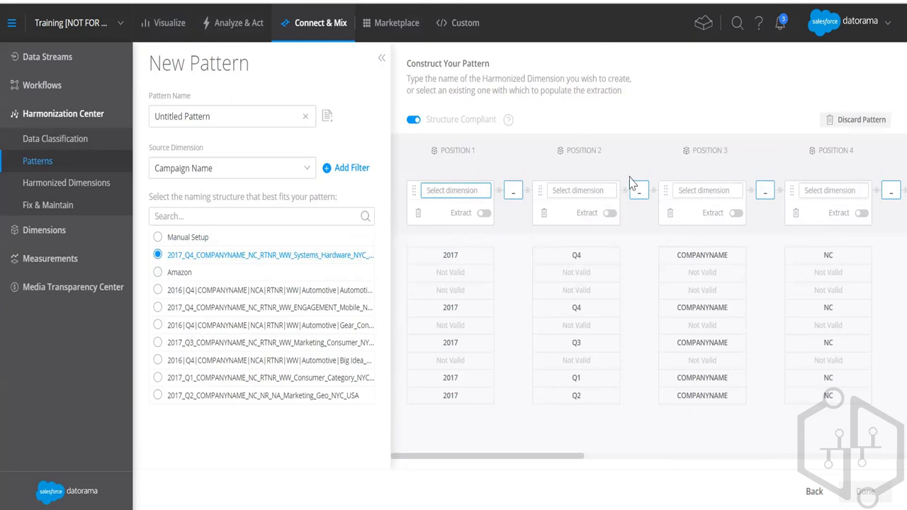
pyautogui.click(574, 191)
pyautogui.click(454, 197)
pyautogui.click(699, 193)
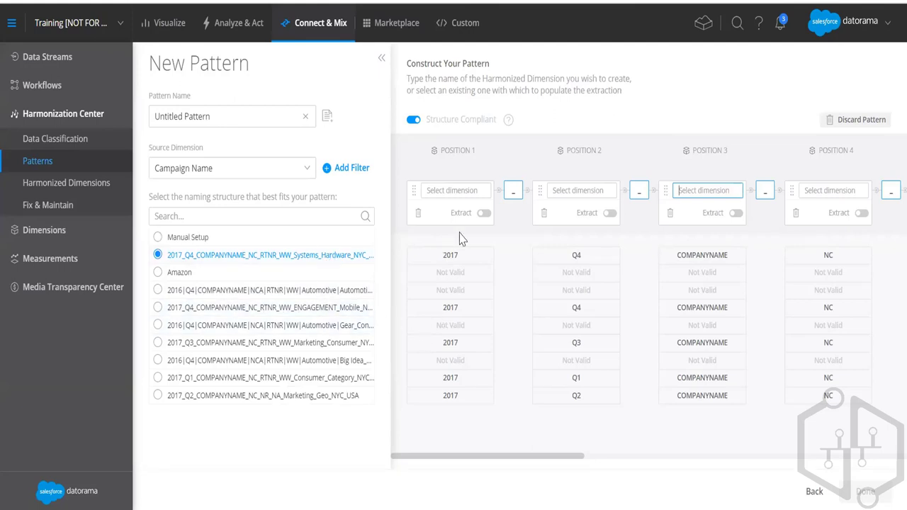
pyautogui.moveTo(717, 167); pyautogui.dragTo(668, 178)
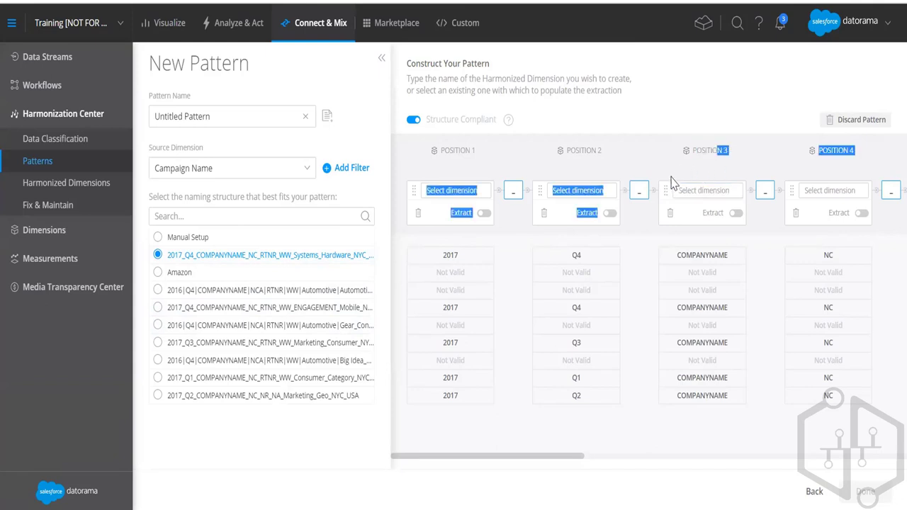
pyautogui.click(669, 176)
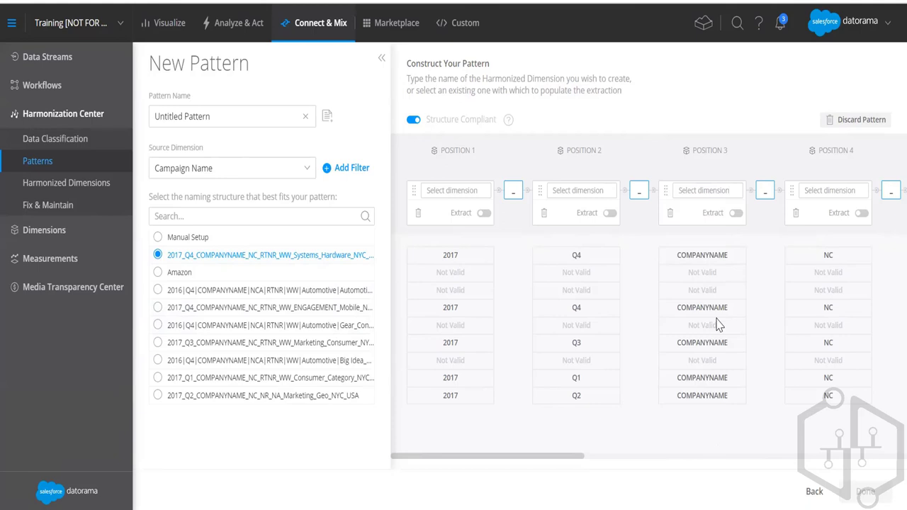
# - Discard the unsaved pattern to view Harmonized Dimensions, and expand the Dimensions section
pyautogui.click(65, 183)
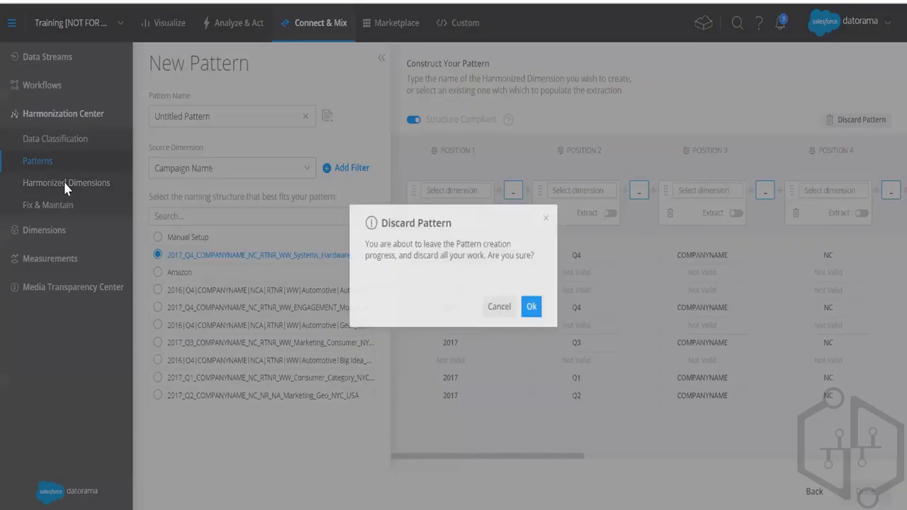
pyautogui.click(537, 302)
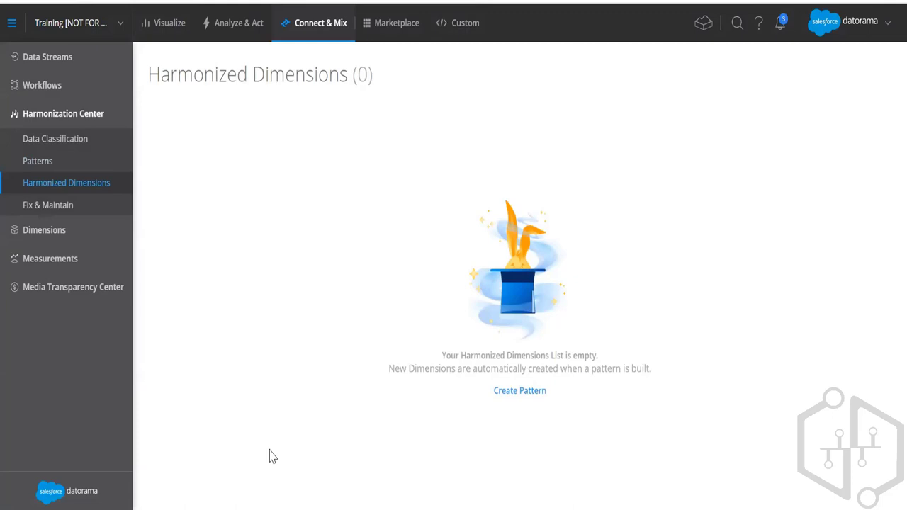
pyautogui.click(61, 229)
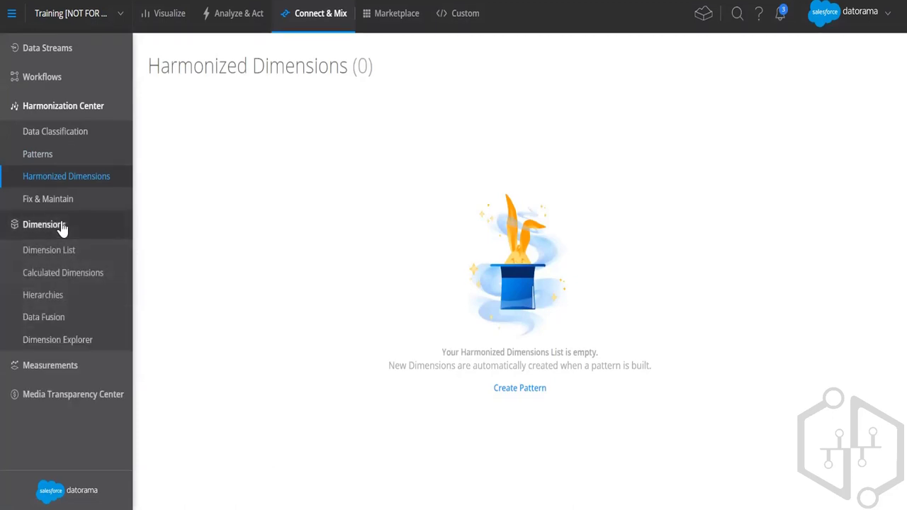
# - Start a new pattern with Campaign Name as the source dimension and apply the 2017_Q4_COMPANYNAME_NC_RTNR_WW_Systems_Hardware_NYC naming structure
pyautogui.click(41, 161)
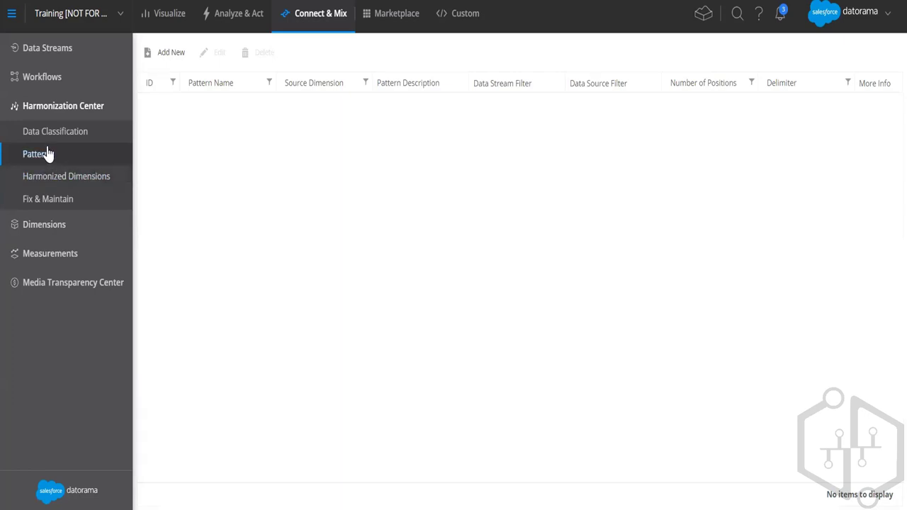
pyautogui.click(47, 153)
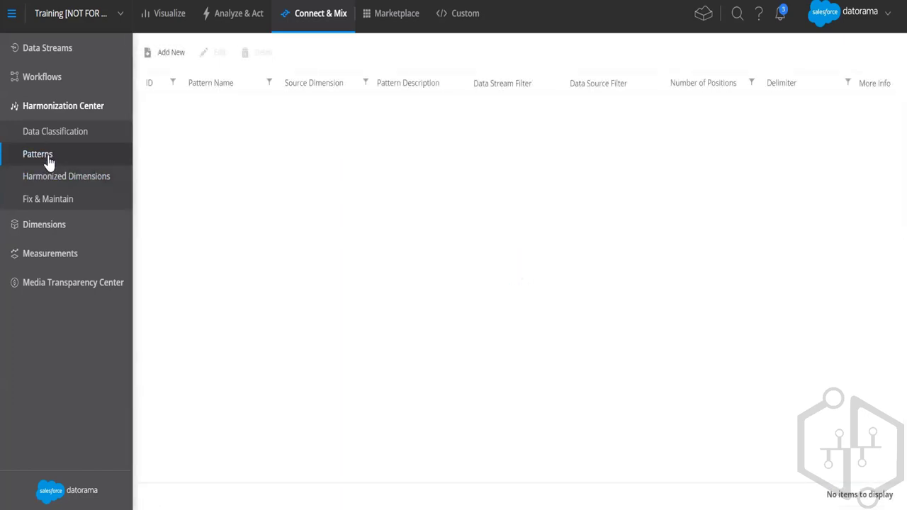
pyautogui.click(165, 62)
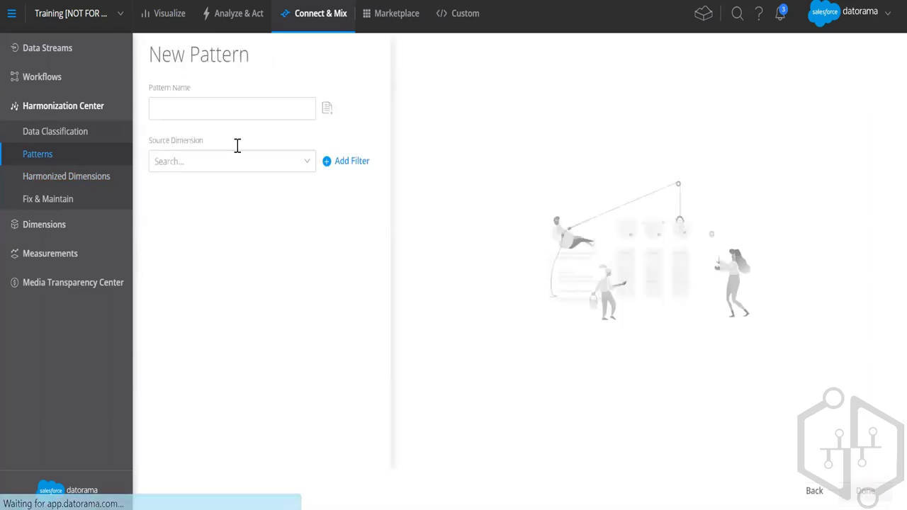
pyautogui.click(250, 165)
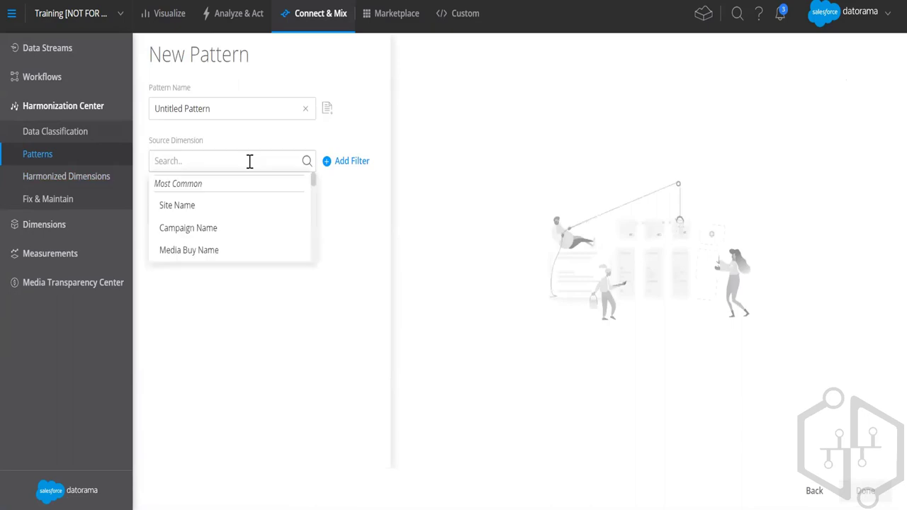
pyautogui.click(211, 228)
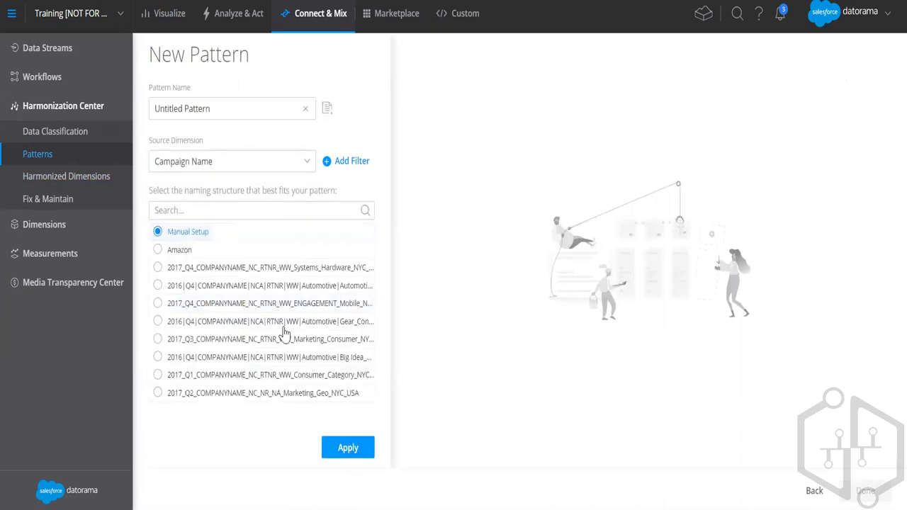
pyautogui.click(269, 268)
pyautogui.click(348, 447)
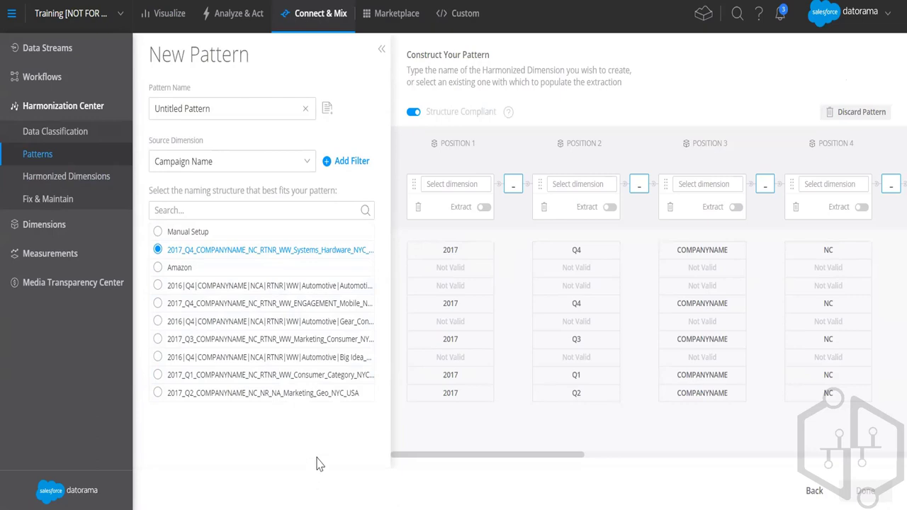
# - Try extraction for position 2 of the pattern, switching it on and off again
pyautogui.moveTo(682, 233); pyautogui.dragTo(420, 239)
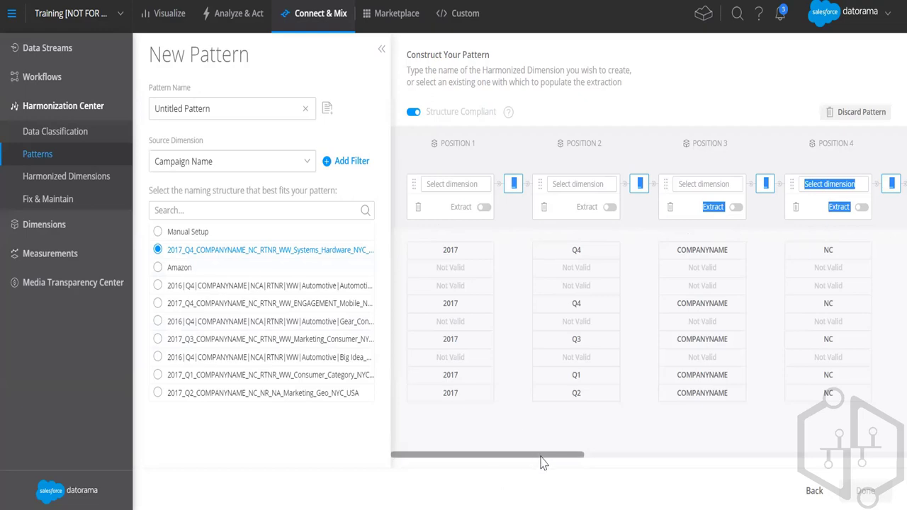
pyautogui.click(546, 426)
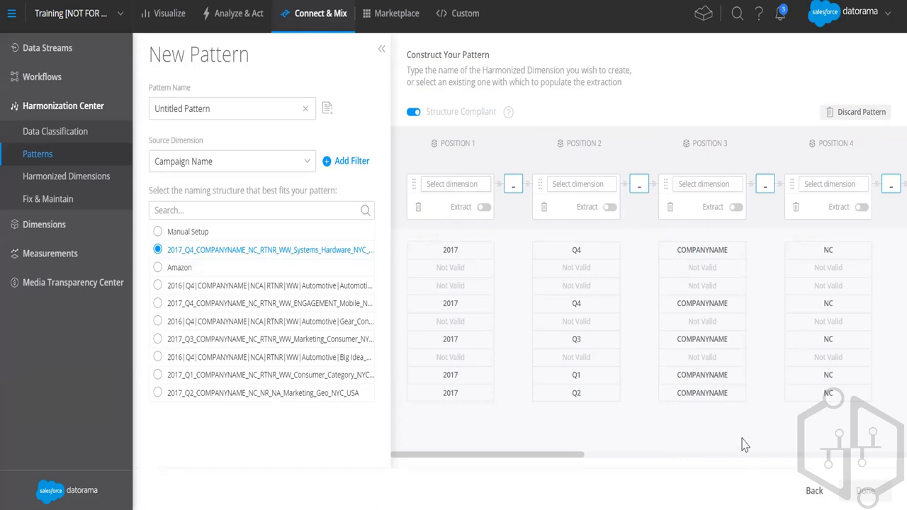
pyautogui.click(609, 208)
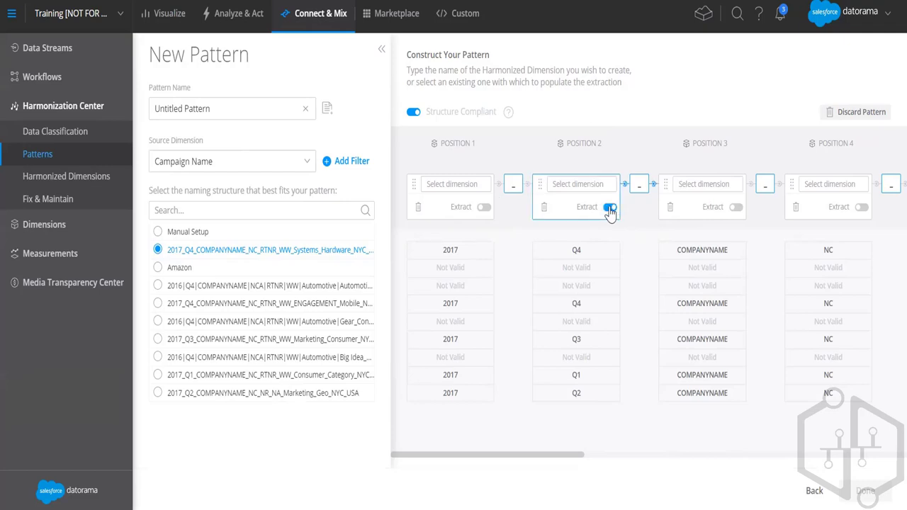
pyautogui.click(610, 209)
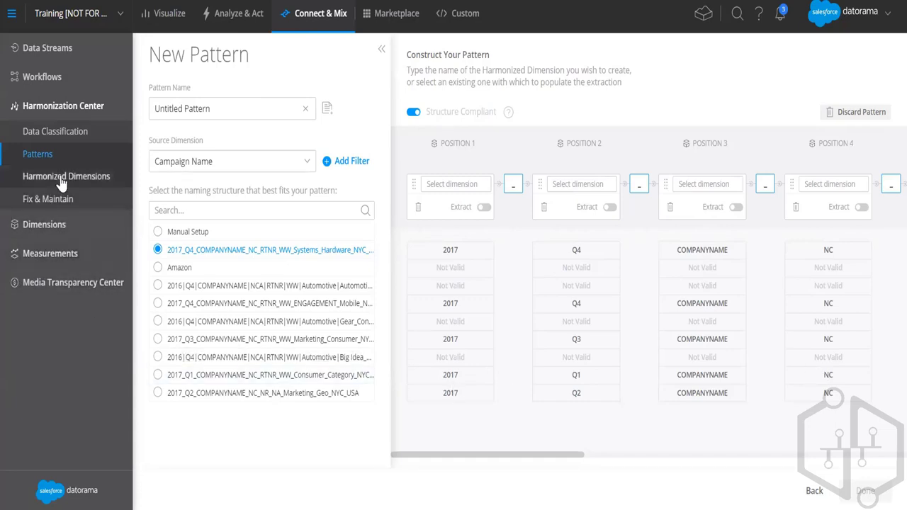
# - Expand the Dimensions and Measurements sections, and discard the unsaved pattern to view Calculated Dimensions
pyautogui.click(55, 226)
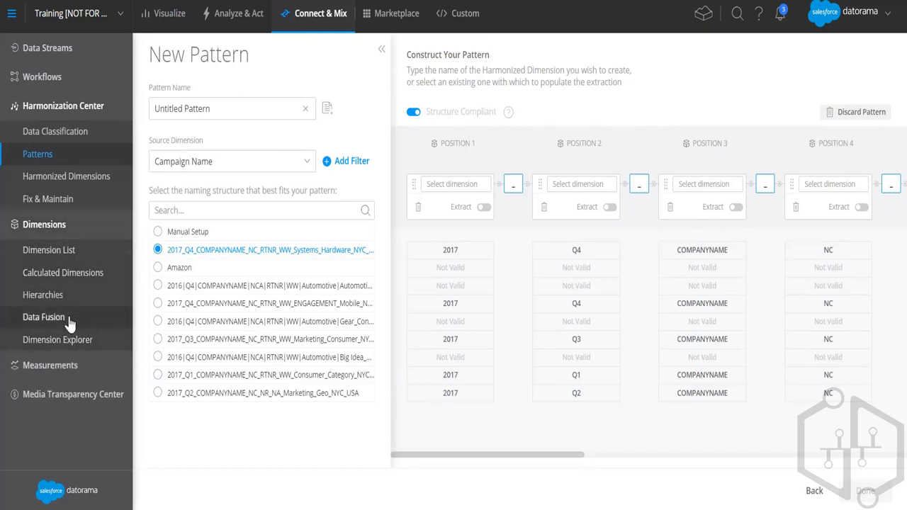
pyautogui.click(60, 367)
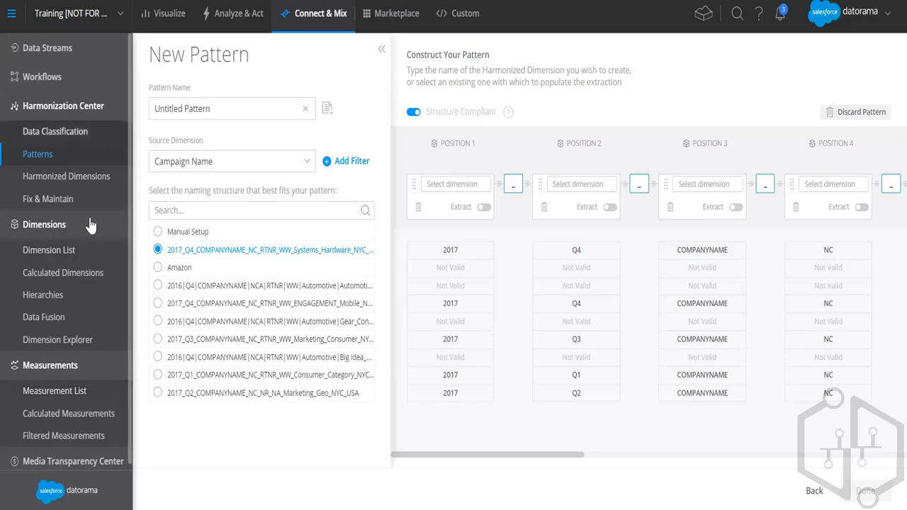
pyautogui.click(63, 275)
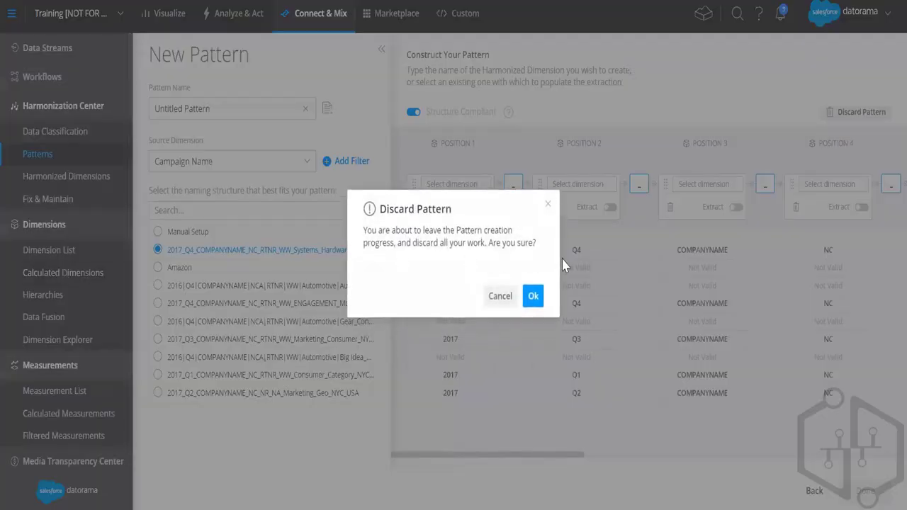
pyautogui.click(537, 301)
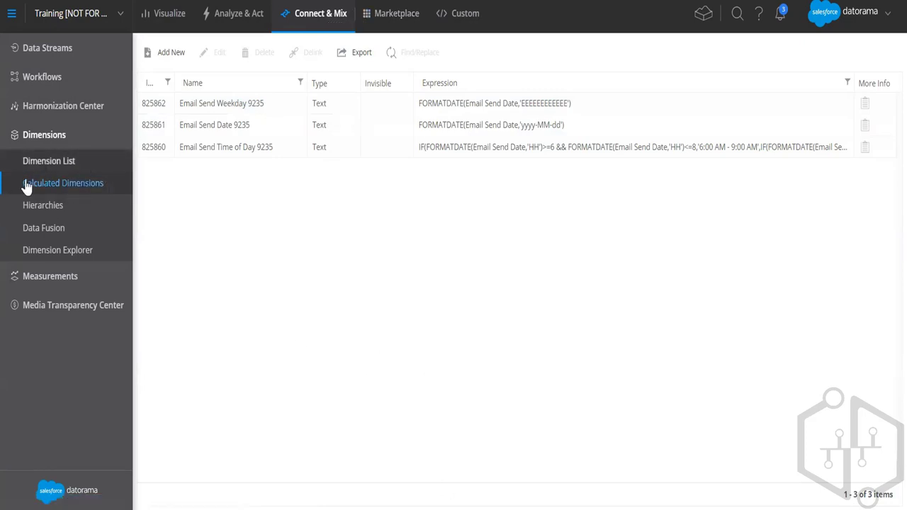
# - Look over the Email Send Time of Day calculated dimension and expand the Measurements and Media Transparency Center sections
pyautogui.click(77, 278)
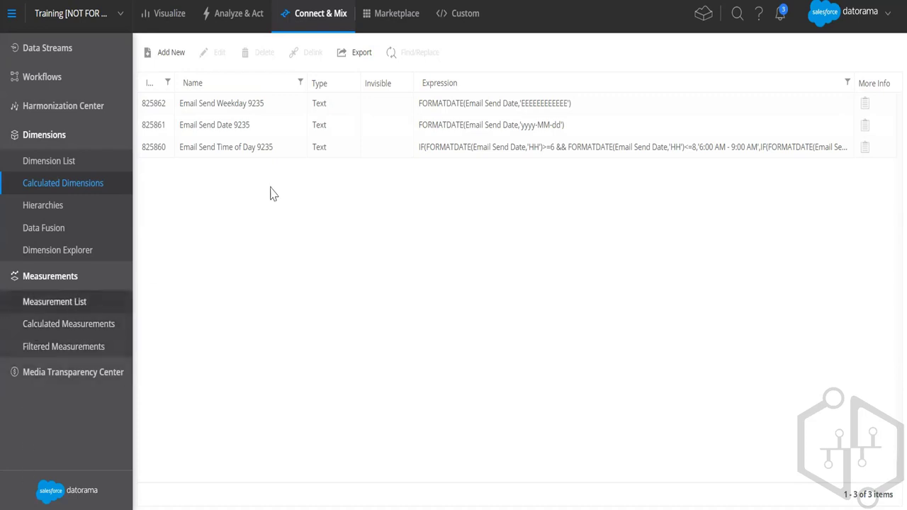
pyautogui.click(392, 150)
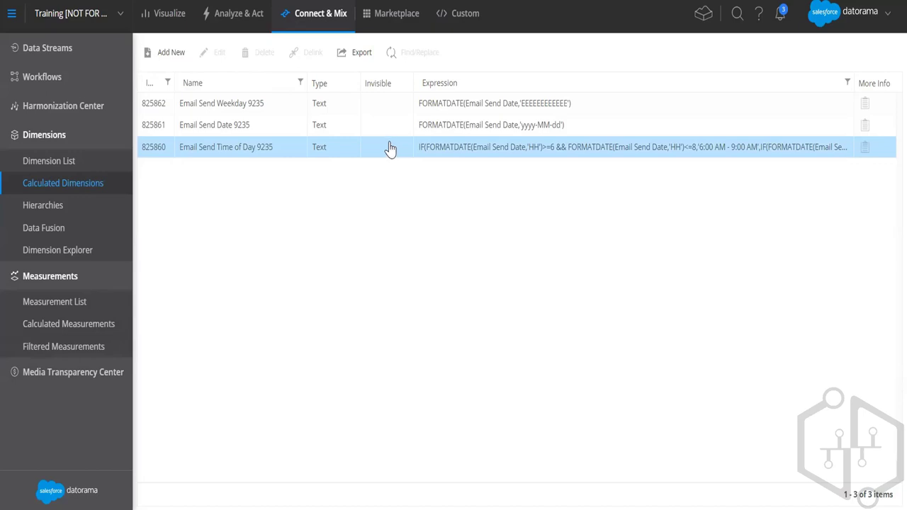
pyautogui.click(81, 379)
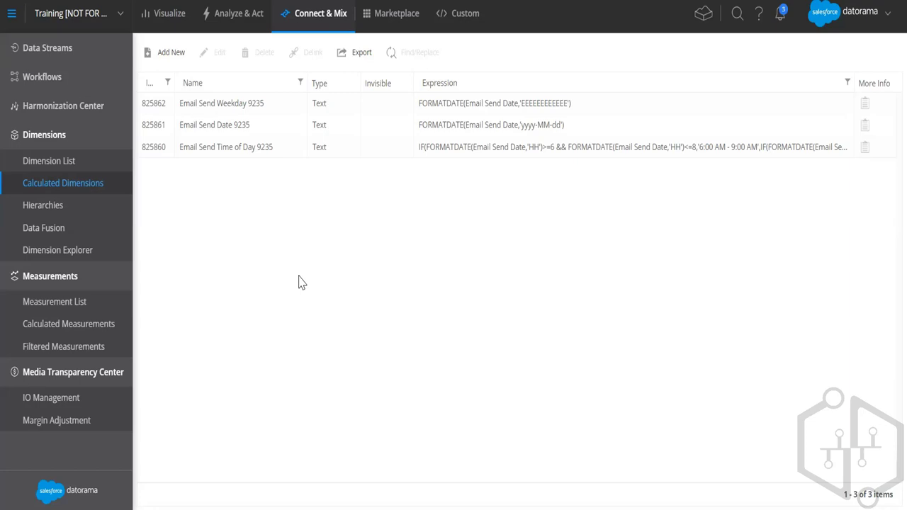
# - Start a new Insight Bot in Analyze & Act and view the metrics available for its KPI
pyautogui.click(231, 9)
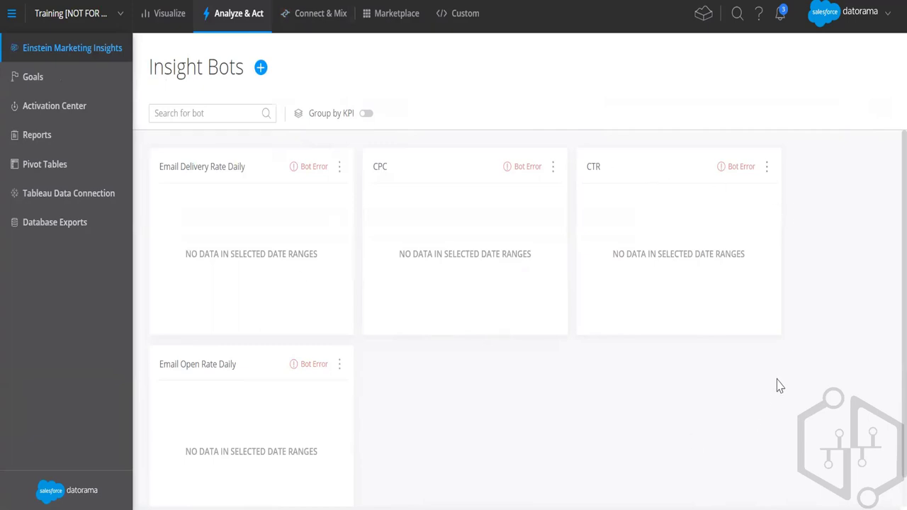
pyautogui.click(261, 69)
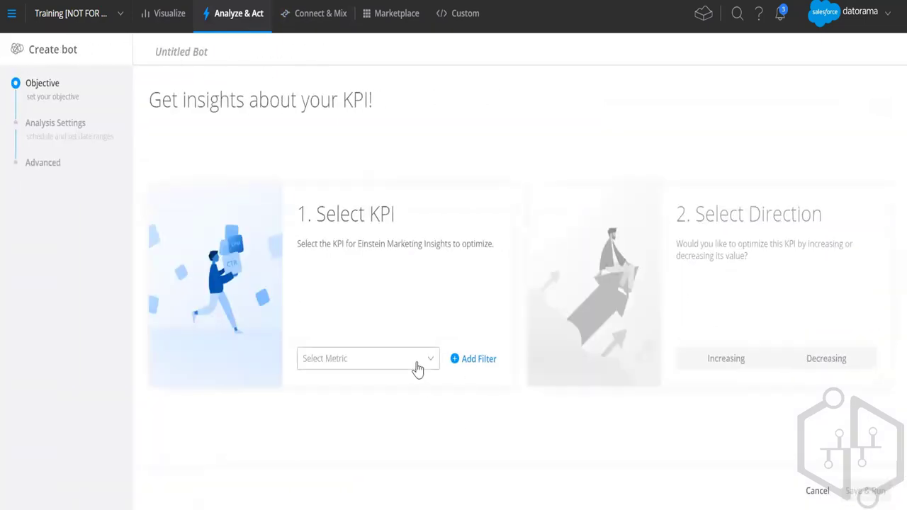
pyautogui.click(416, 363)
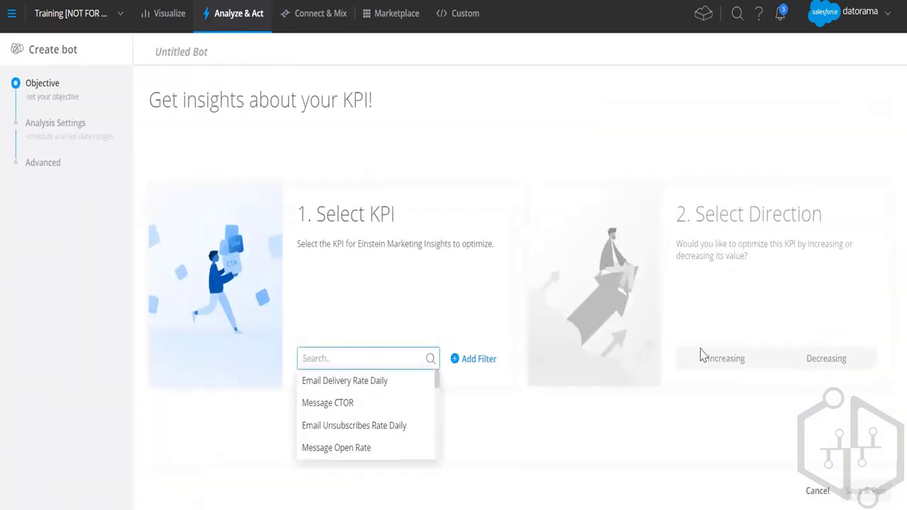
pyautogui.click(732, 366)
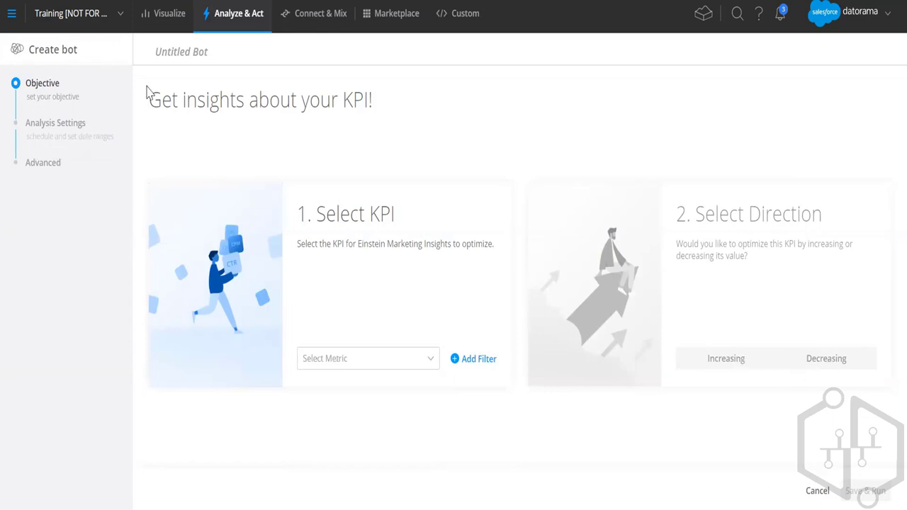
# - View the new bot's filter options, and leave bot creation to look over the existing Insight Bots
pyautogui.click(470, 359)
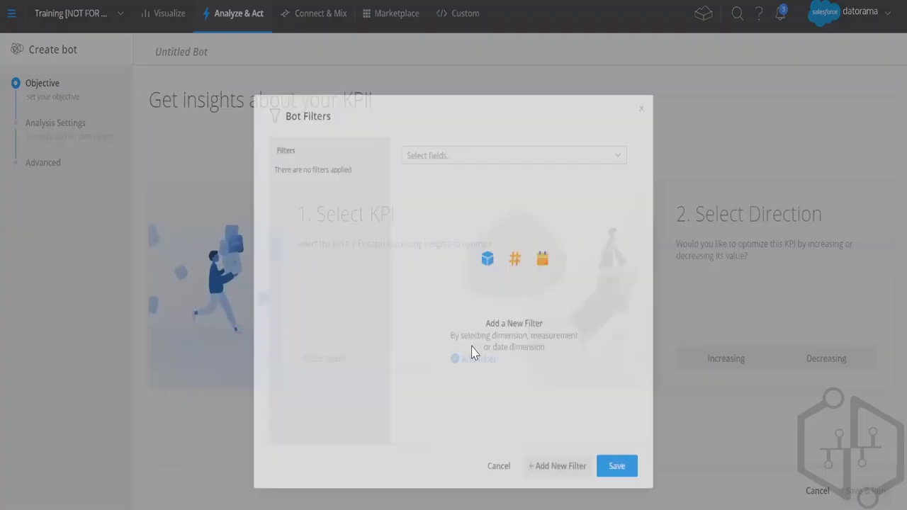
pyautogui.click(648, 65)
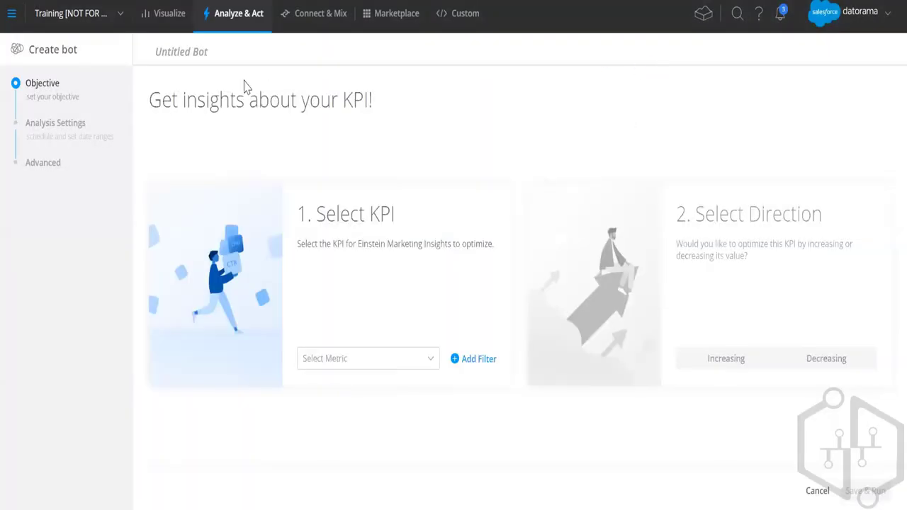
pyautogui.click(12, 13)
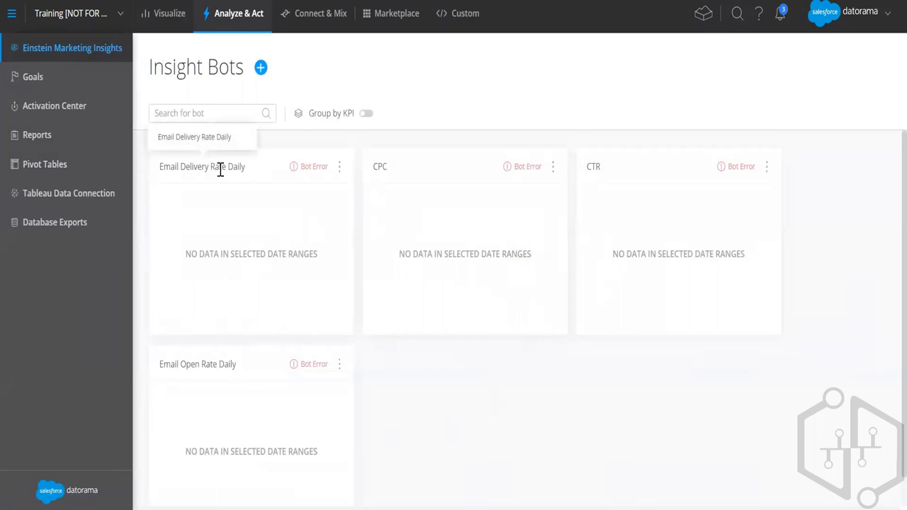
pyautogui.moveTo(220, 171); pyautogui.dragTo(269, 177)
pyautogui.click(271, 177)
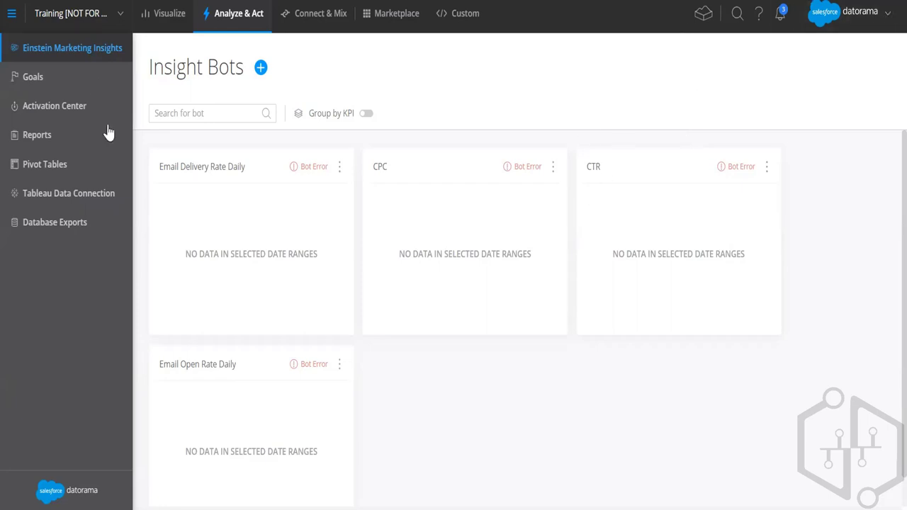
# - Open the Message Open Rate goal from the Goals list for editing and set its lower goal range threshold to 44%
pyautogui.click(92, 79)
pyautogui.click(81, 105)
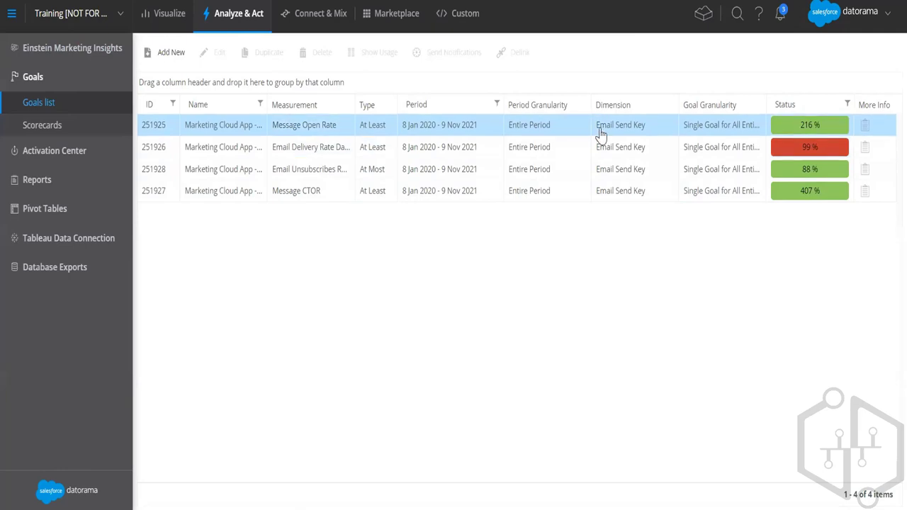
pyautogui.doubleClick(319, 128)
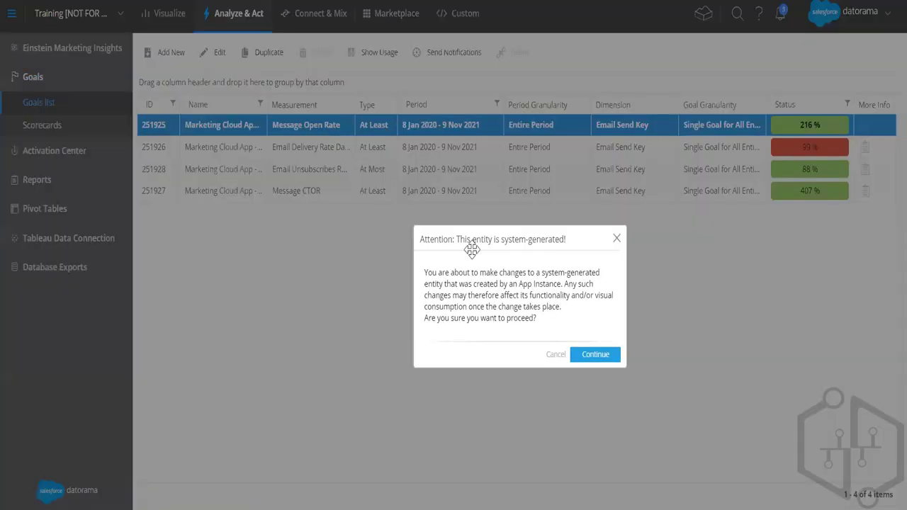
pyautogui.click(591, 355)
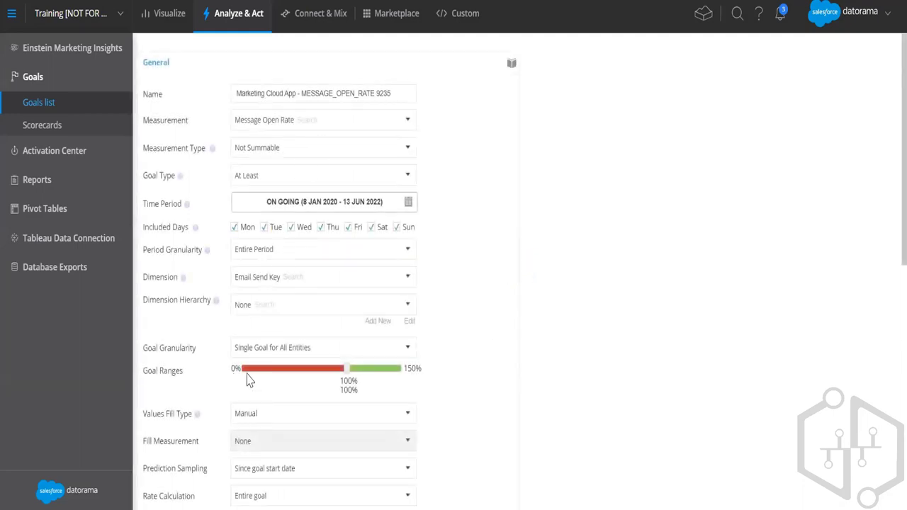
pyautogui.moveTo(345, 369); pyautogui.dragTo(287, 374)
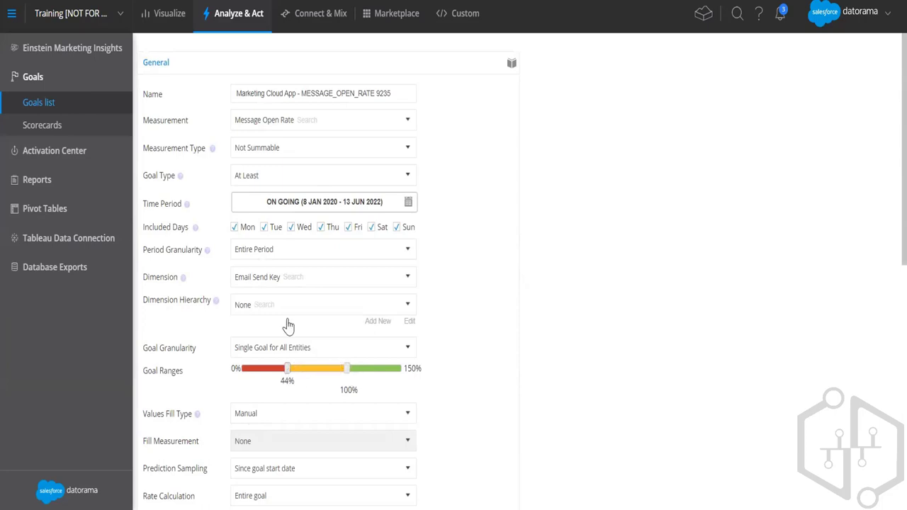
# - Review the Message Open Rate goal's name and view the options for its measurement and goal type
pyautogui.moveTo(249, 92); pyautogui.dragTo(330, 93)
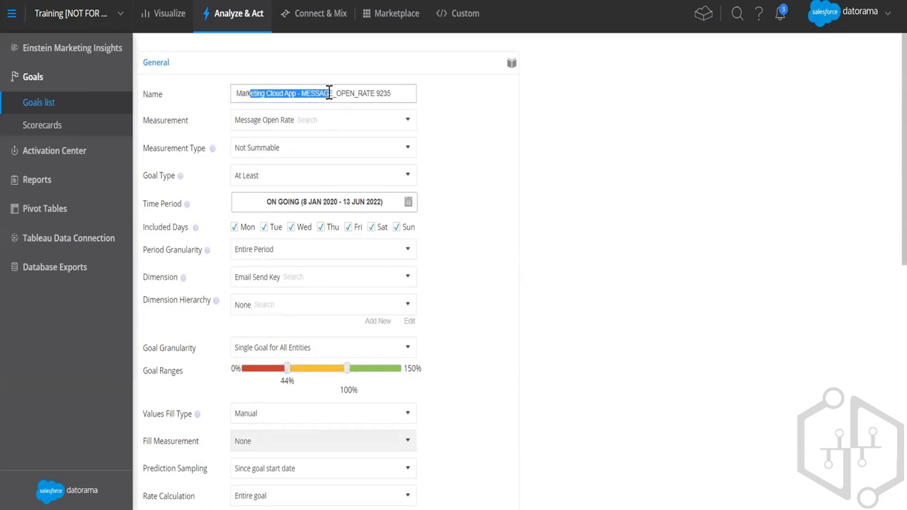
pyautogui.click(263, 120)
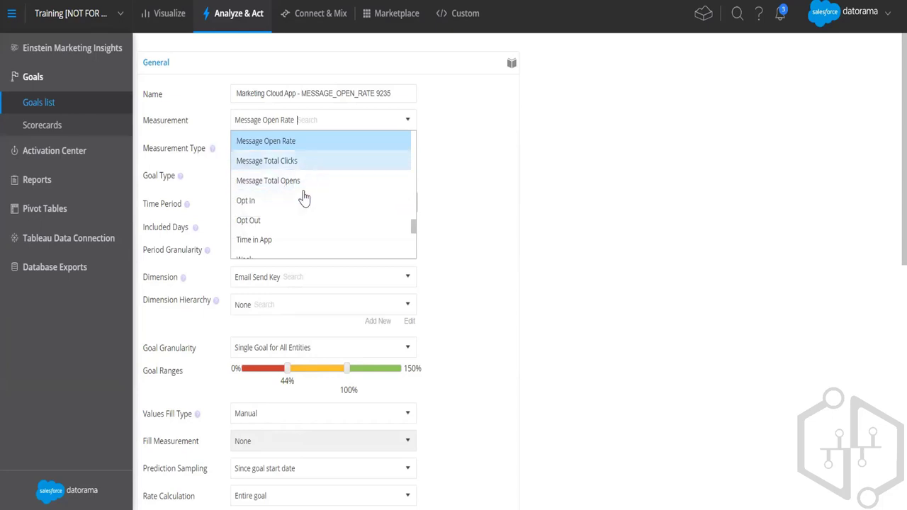
pyautogui.click(455, 145)
pyautogui.click(301, 176)
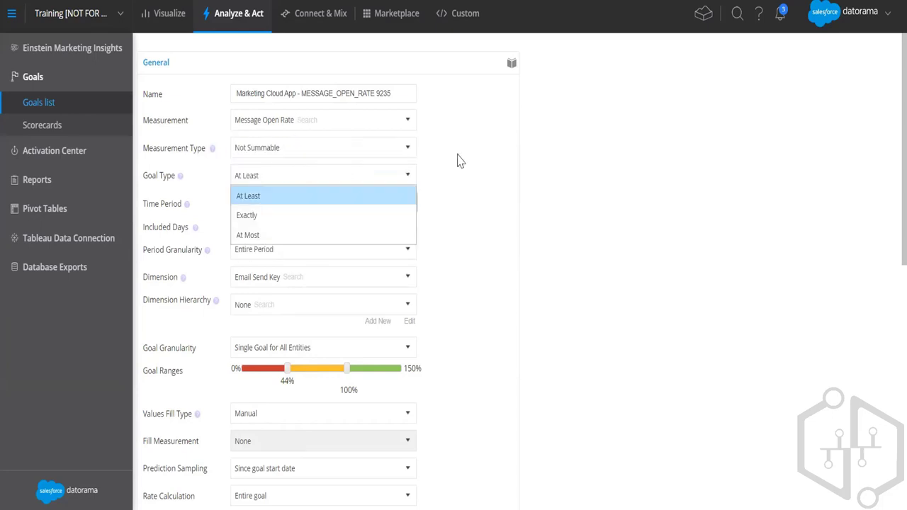
pyautogui.click(355, 177)
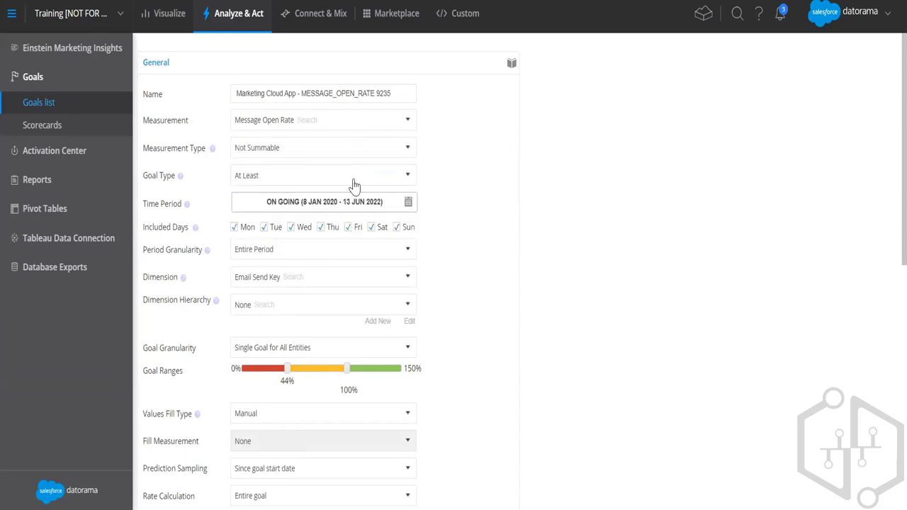
pyautogui.click(267, 177)
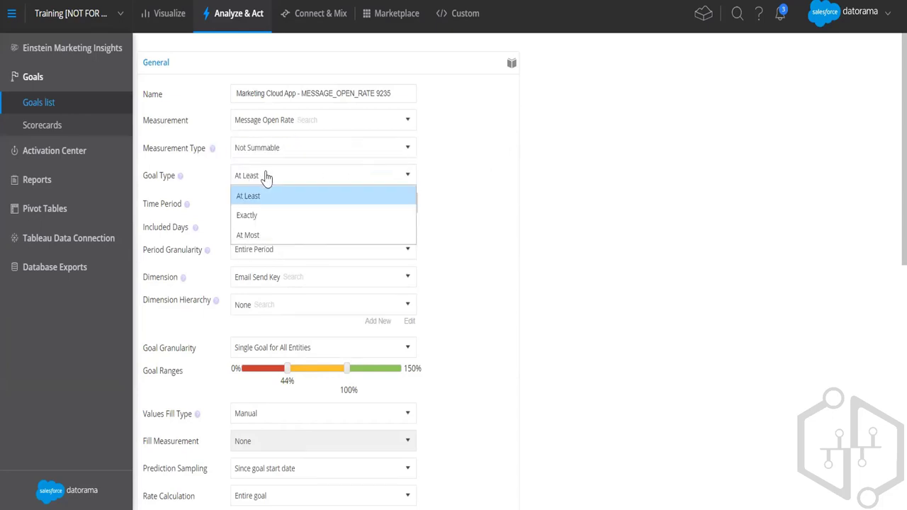
pyautogui.click(453, 234)
# - View the goal's period granularity, dimension and goal granularity options, and look over its filter and values sections
pyautogui.click(253, 252)
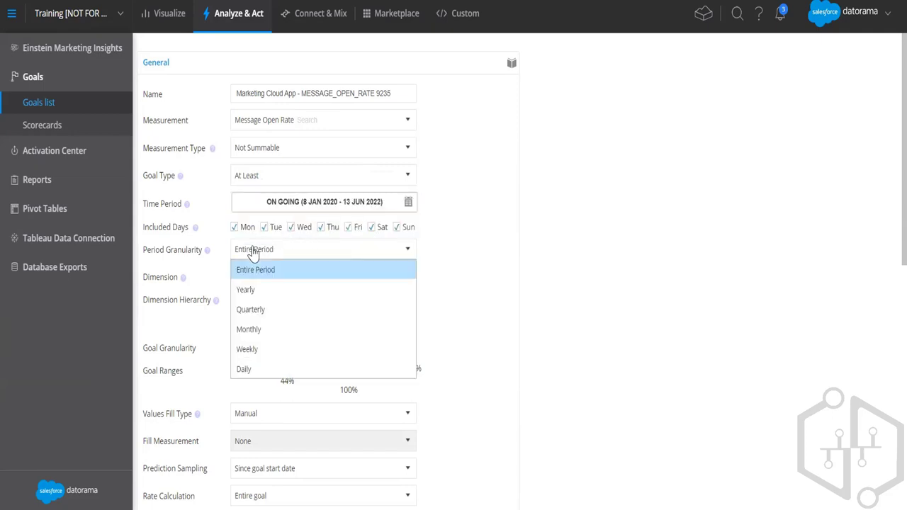
pyautogui.click(470, 252)
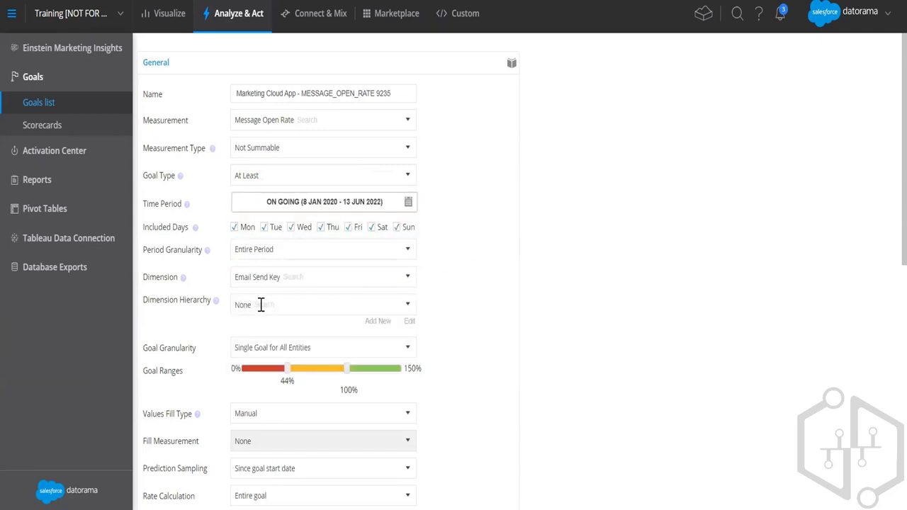
pyautogui.click(277, 282)
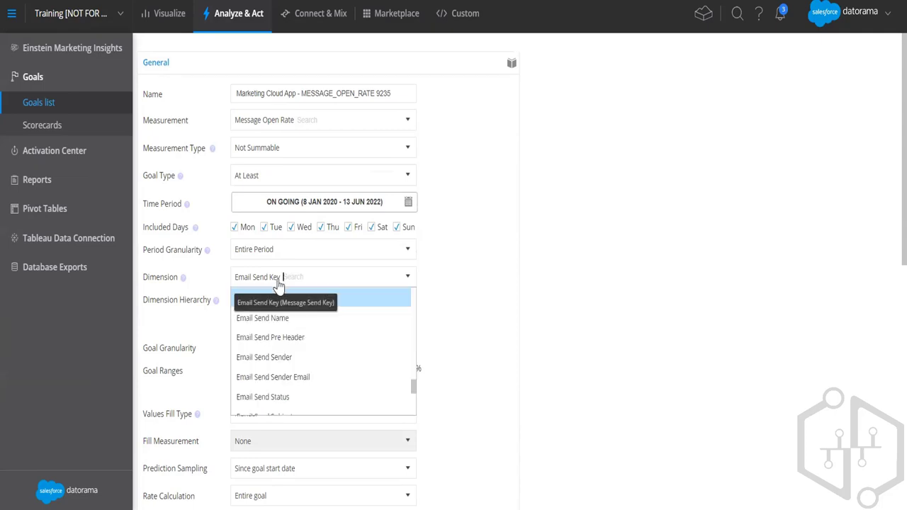
pyautogui.click(497, 238)
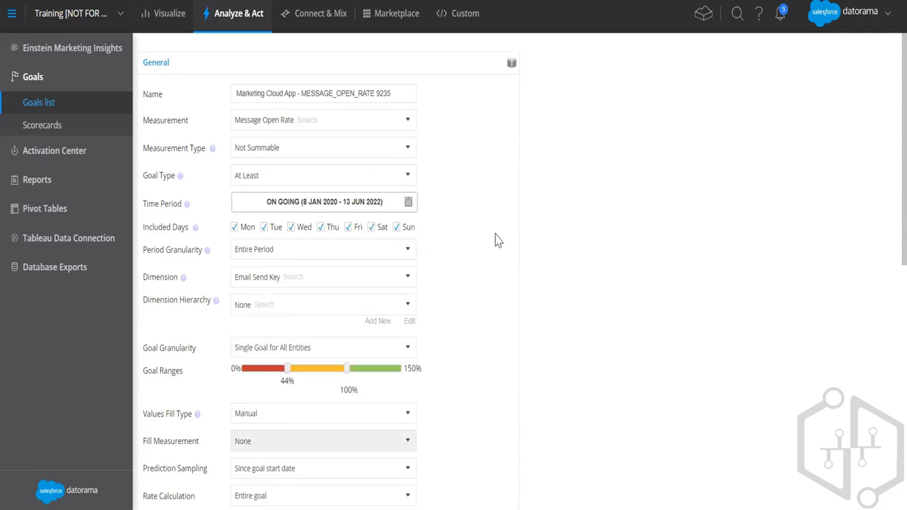
pyautogui.click(351, 349)
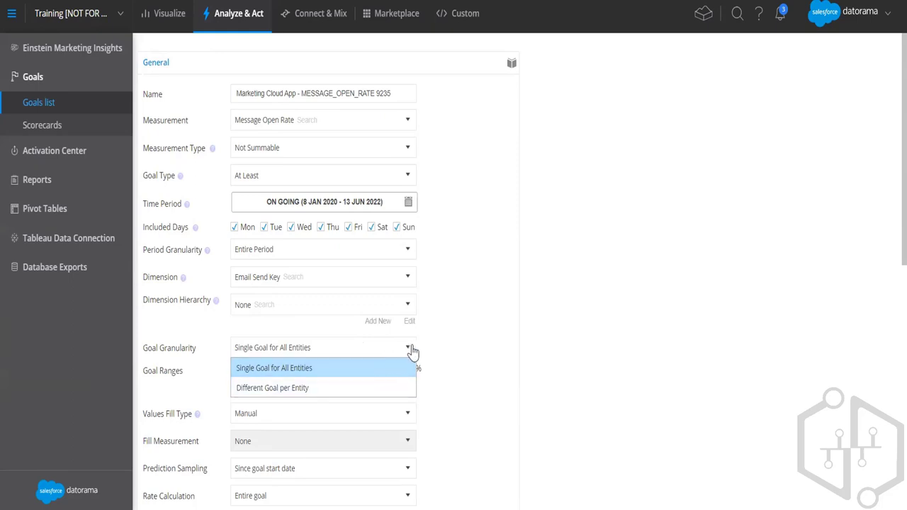
pyautogui.click(452, 313)
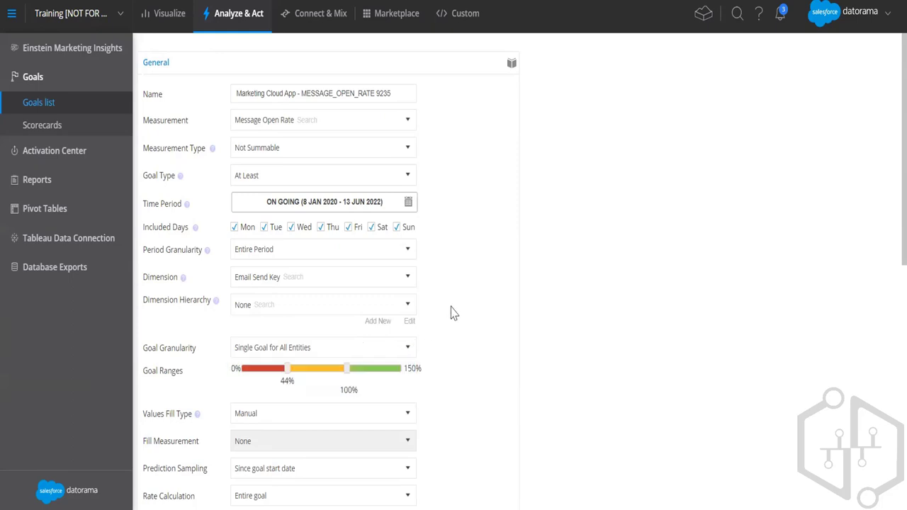
pyautogui.scroll(-5, 425, 348)
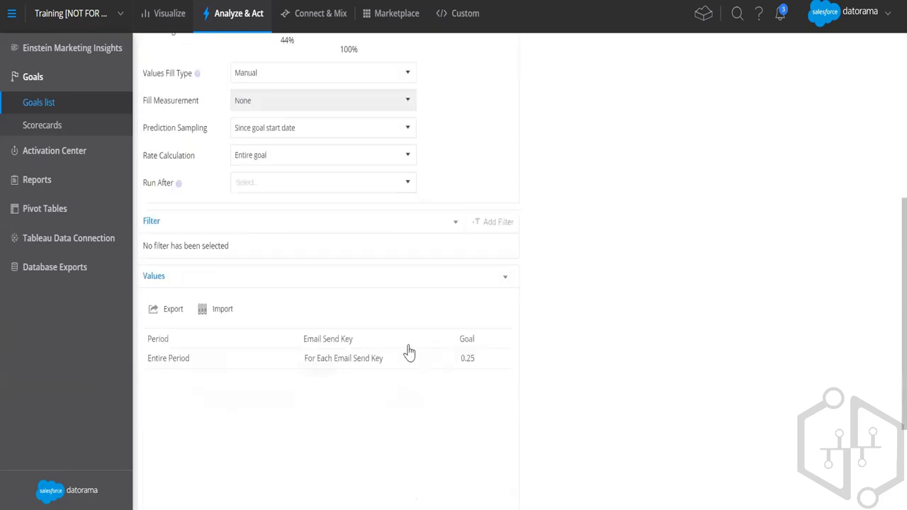
pyautogui.scroll(2, 399, 350)
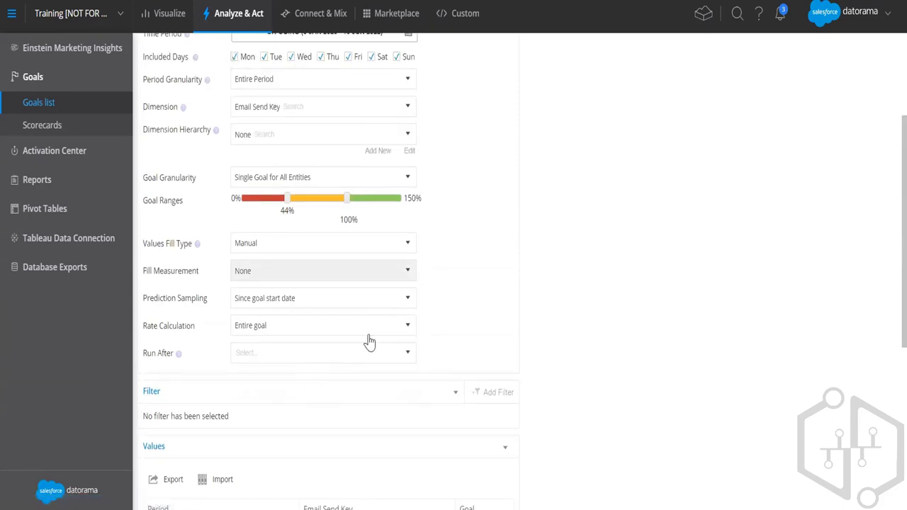
pyautogui.scroll(3, 371, 340)
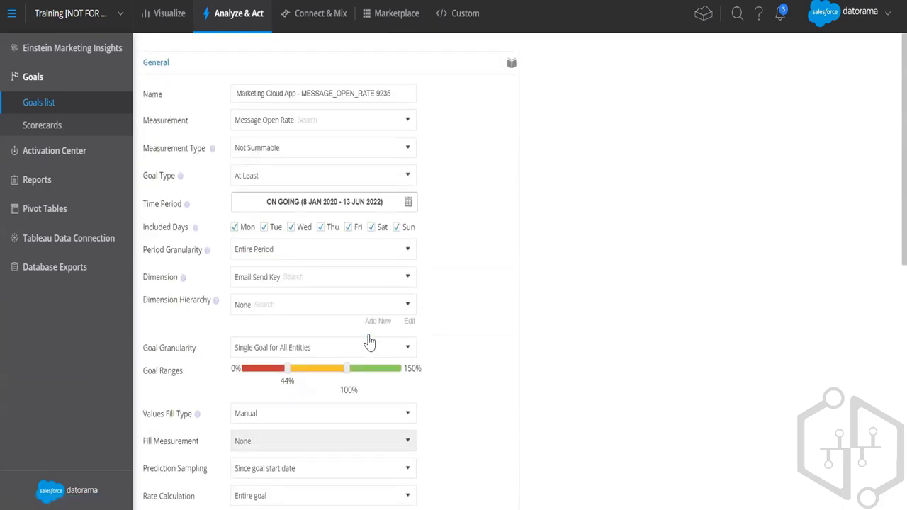
# - Go to the Activation Center's Actions and view the action types available for a new action
pyautogui.click(76, 153)
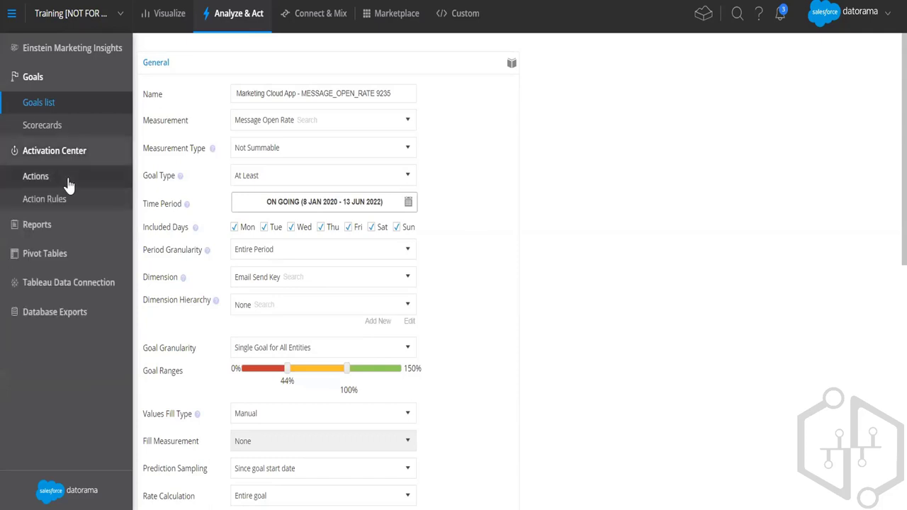
pyautogui.click(68, 184)
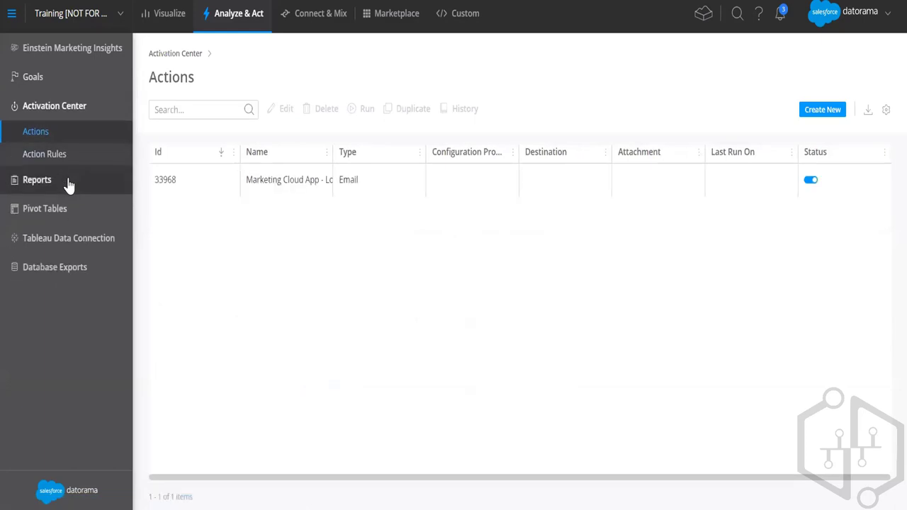
pyautogui.click(805, 111)
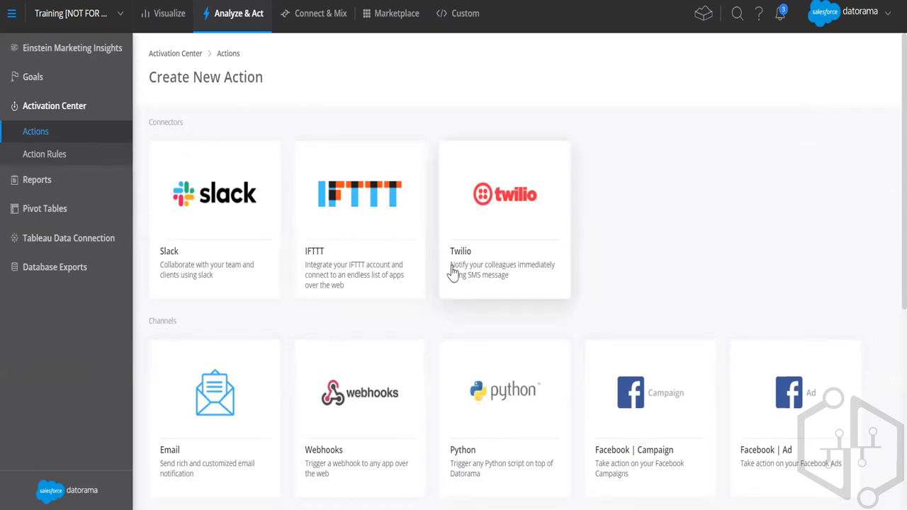
# - Start a new report in Reports and look over its general, sheet configuration and scheduling settings
pyautogui.click(61, 185)
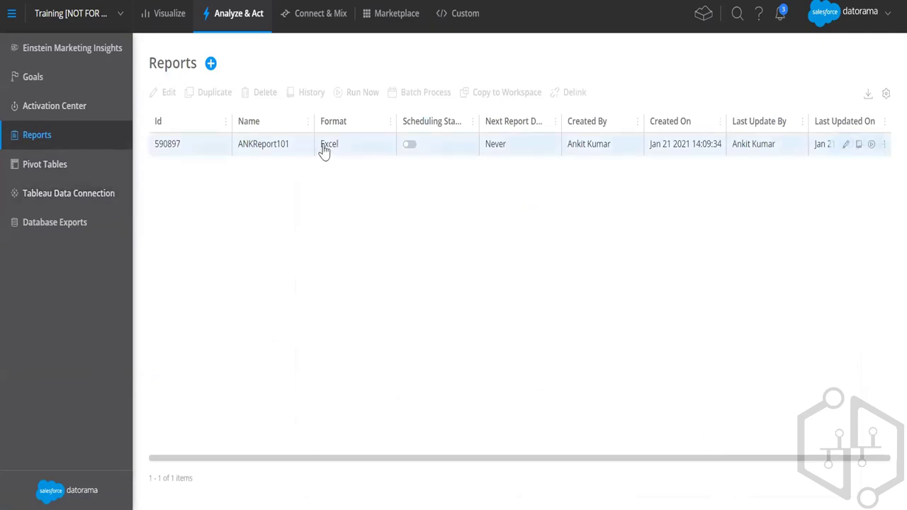
pyautogui.click(210, 64)
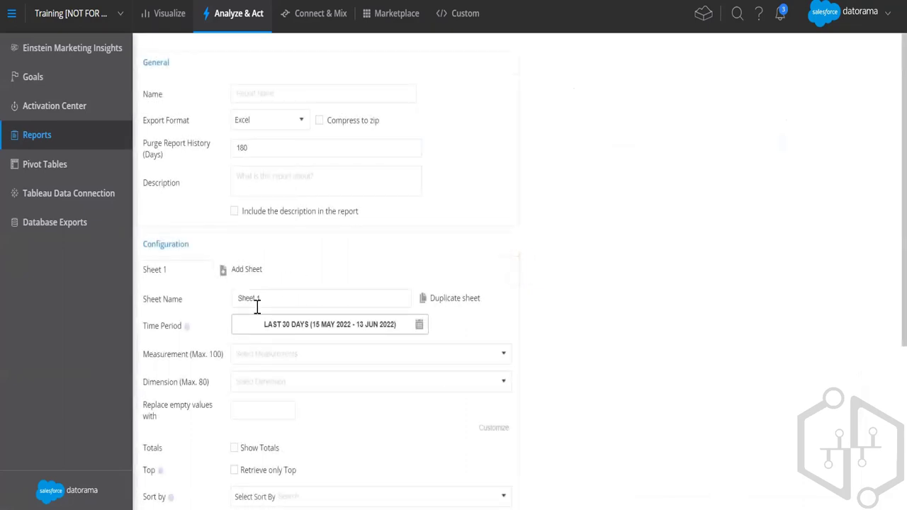
pyautogui.click(256, 93)
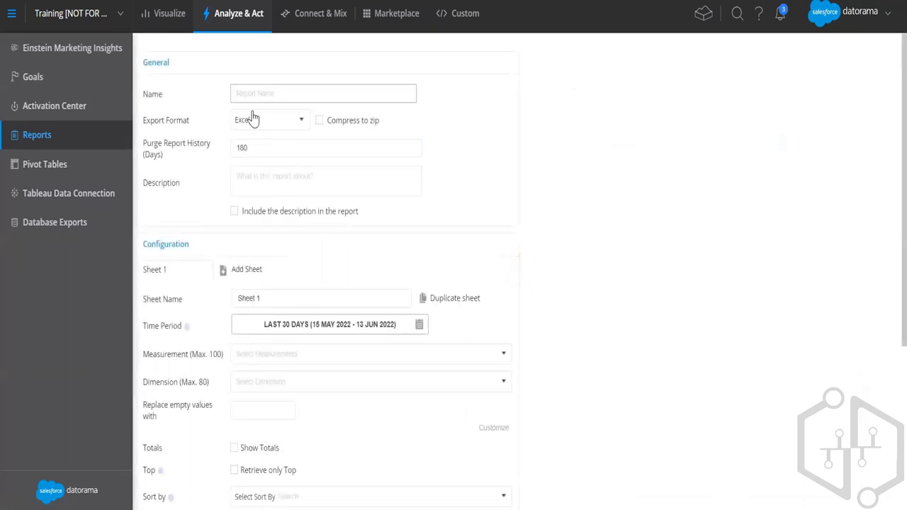
pyautogui.click(257, 121)
pyautogui.click(421, 139)
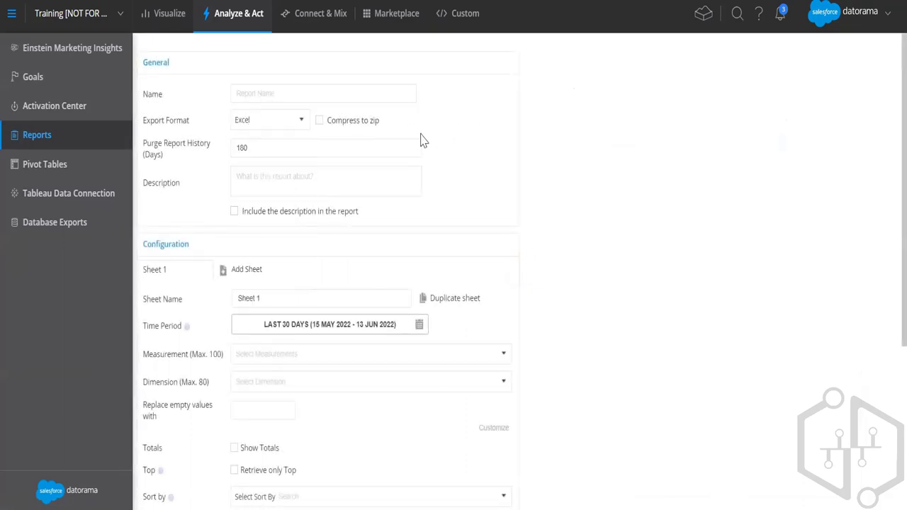
pyautogui.scroll(-4, 258, 225)
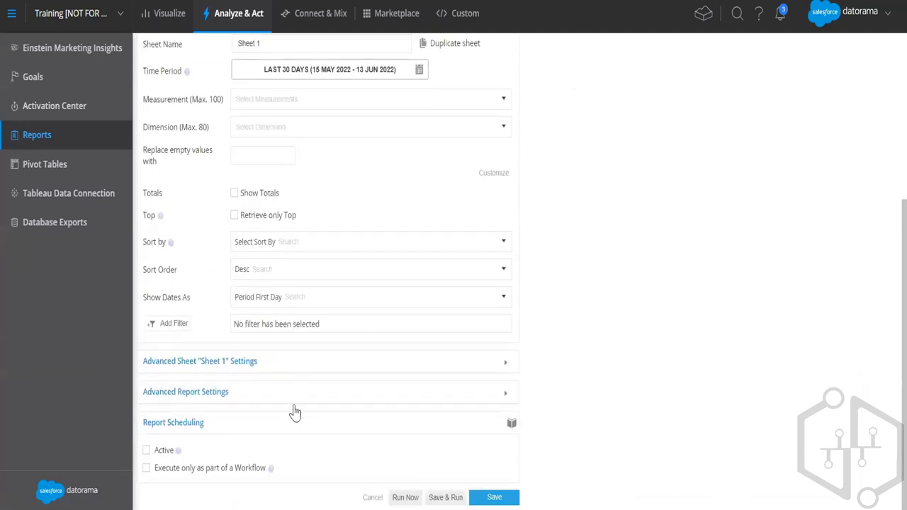
# - View the existing Pivot Tables and the Tableau Data Connection page
pyautogui.click(39, 172)
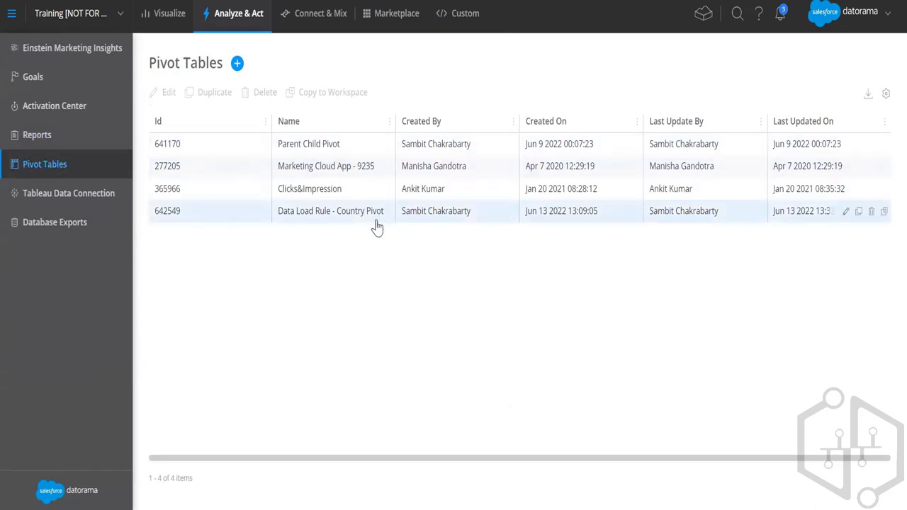
pyautogui.click(88, 206)
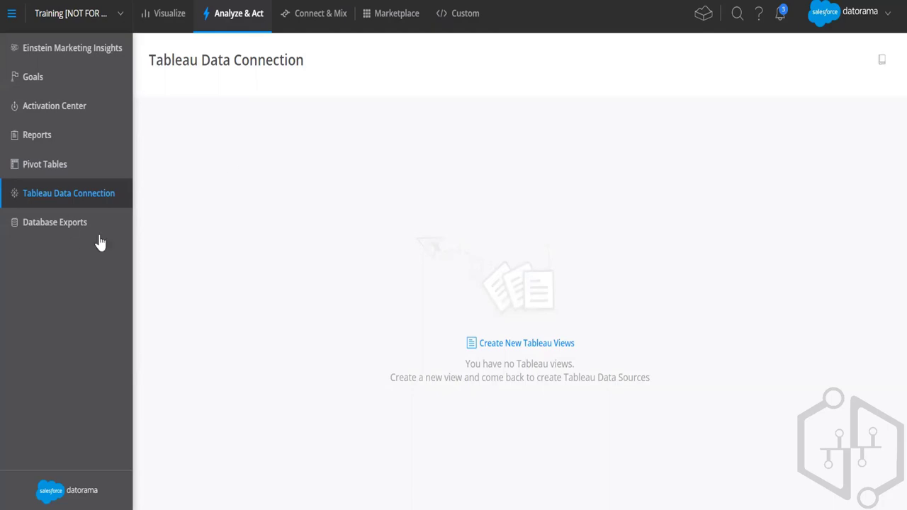
# - Add a blank dashboard page to the Workshop collection in Visualize and open it in edit mode
pyautogui.click(190, 27)
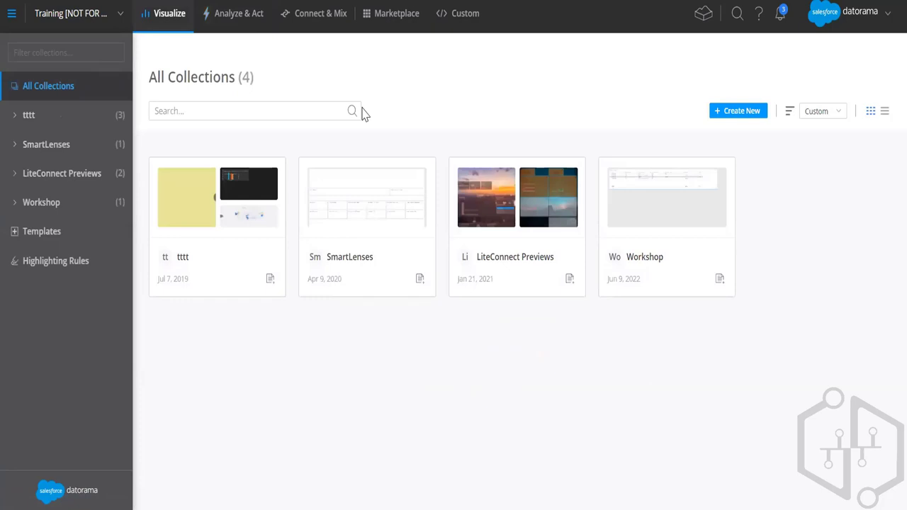
pyautogui.moveTo(259, 257)
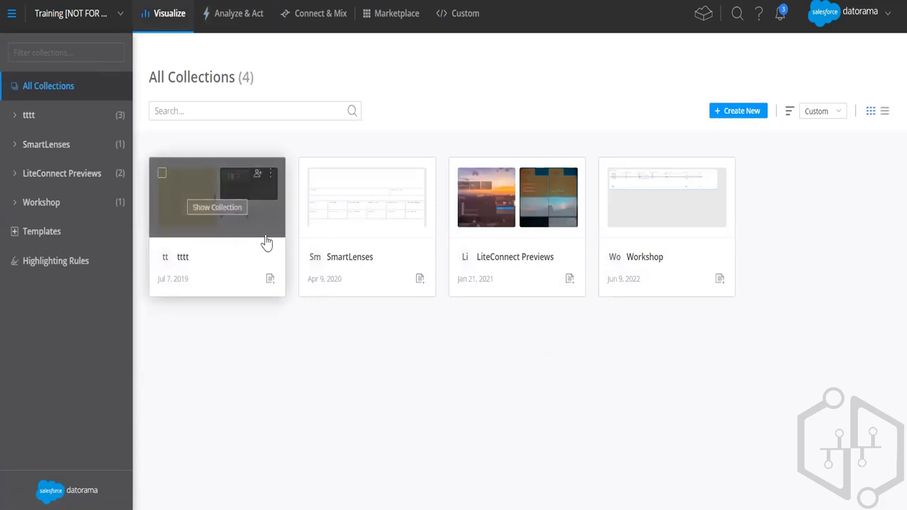
pyautogui.click(655, 243)
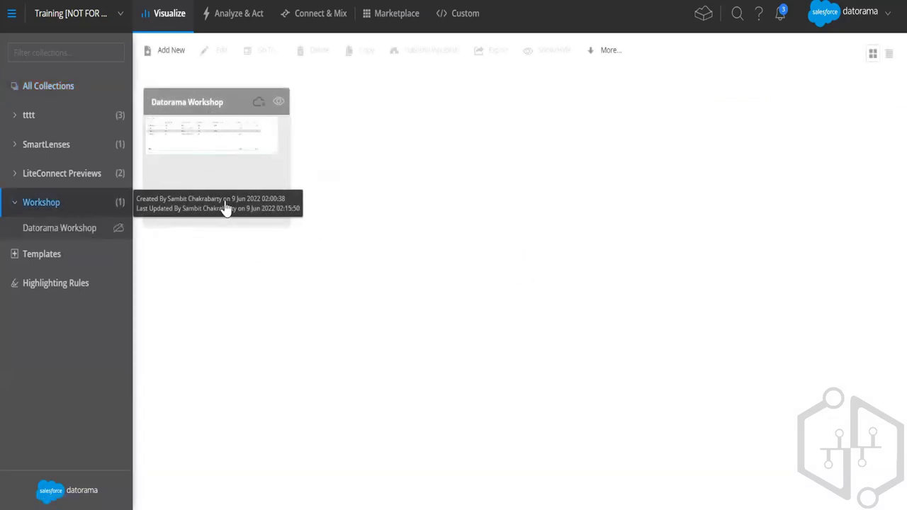
pyautogui.click(175, 51)
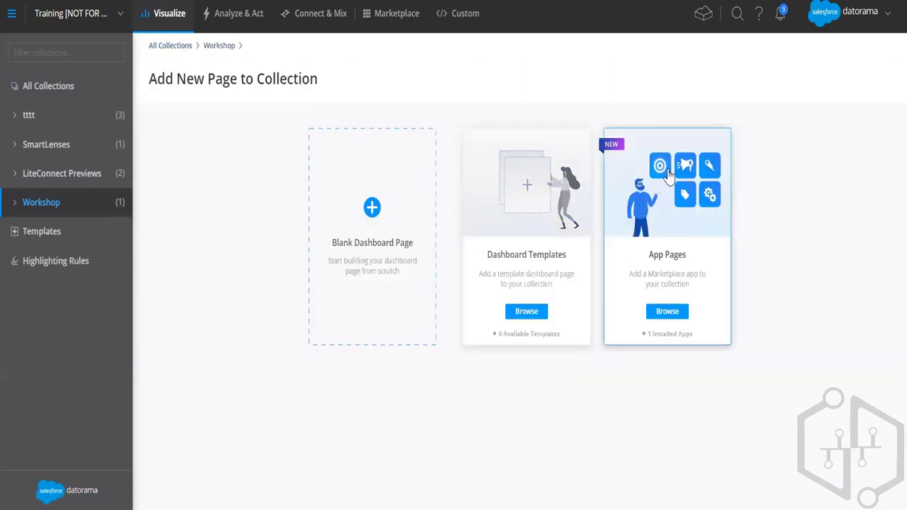
pyautogui.click(369, 209)
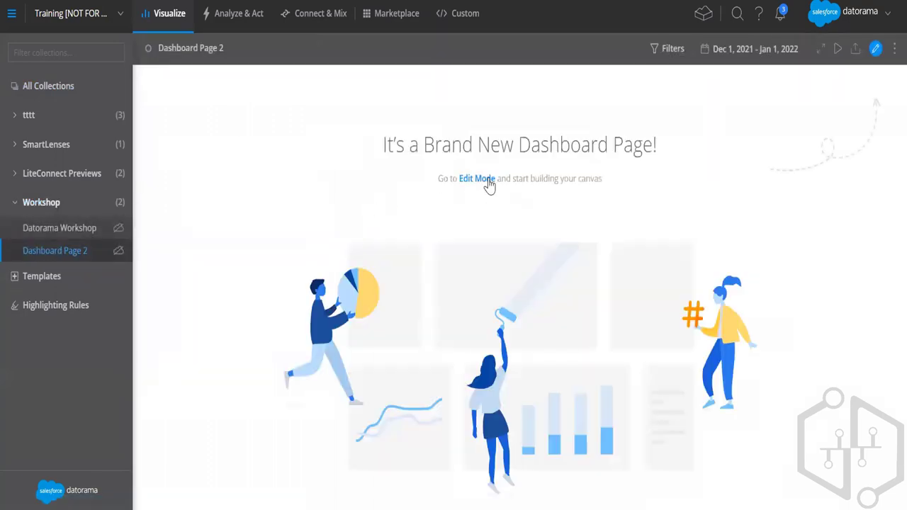
pyautogui.click(488, 181)
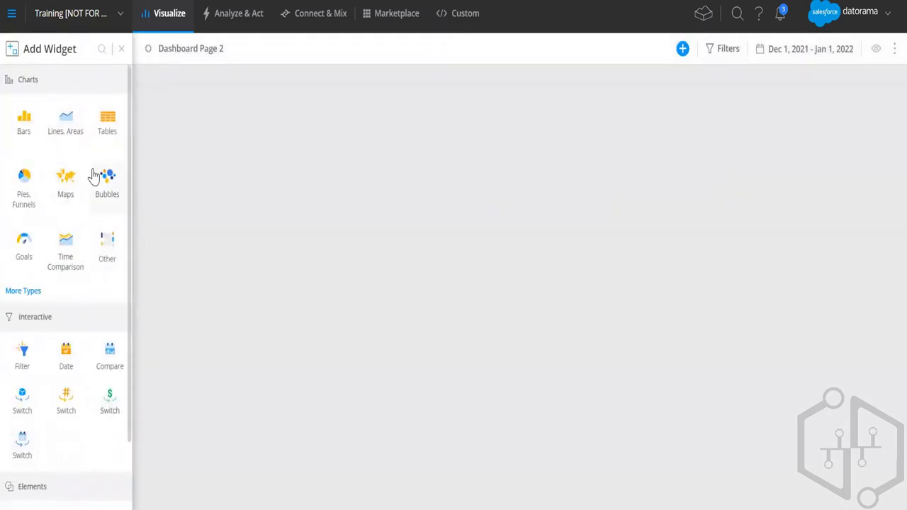
# - Look over the available widget types and add a table widget to the blank dashboard page
pyautogui.scroll(-1, 96, 176)
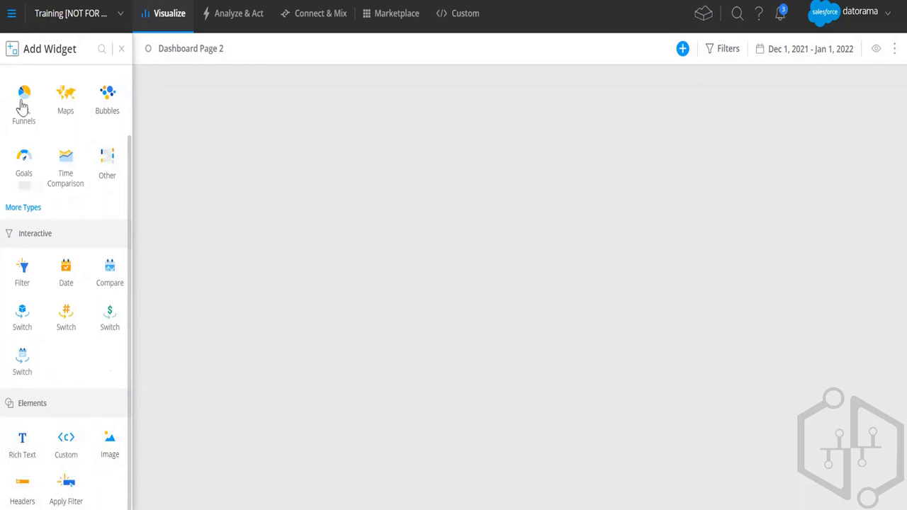
pyautogui.scroll(2, 107, 186)
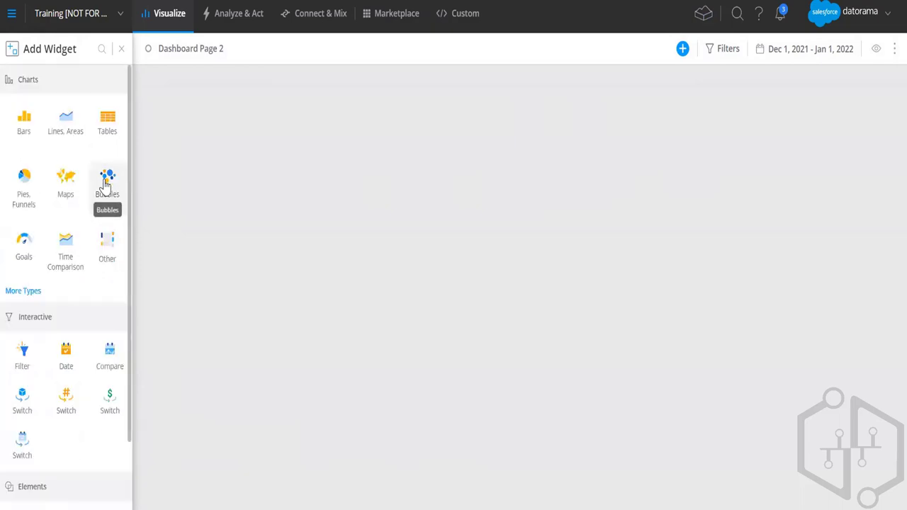
pyautogui.click(109, 124)
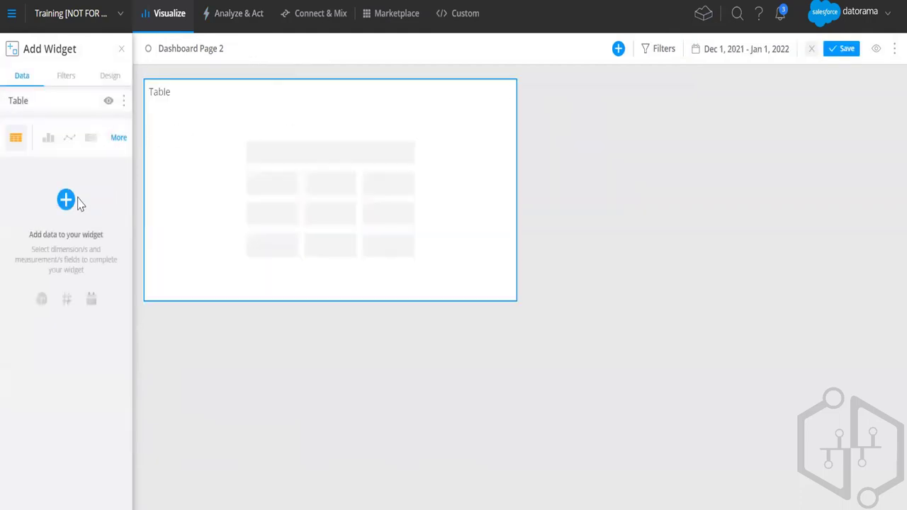
# - Add the Impressions measurement and the Campaign Name dimension to the table widget
pyautogui.click(66, 199)
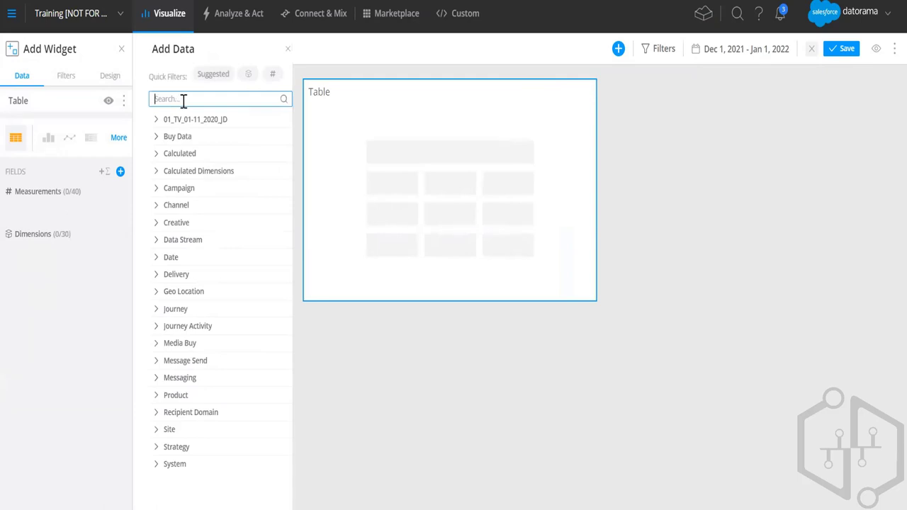
pyautogui.write('im')
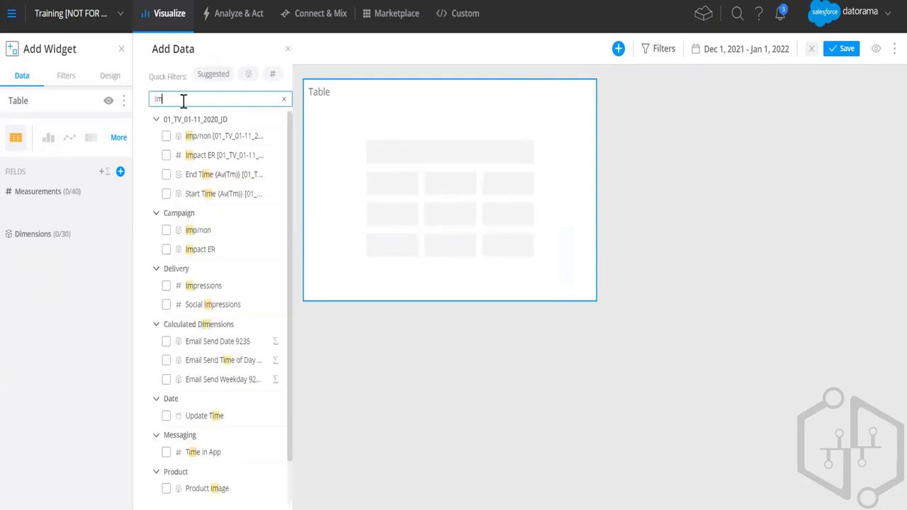
pyautogui.write('pre')
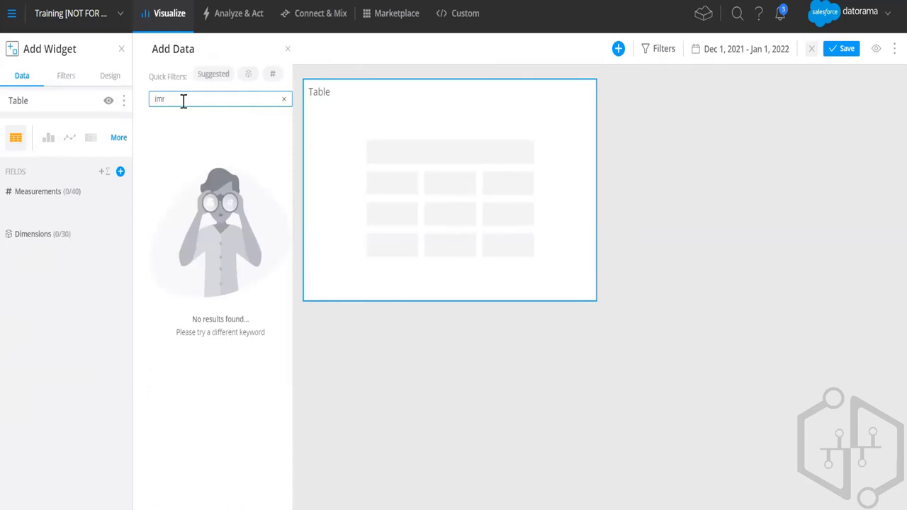
pyautogui.press('BackSpace')
pyautogui.write('pre')
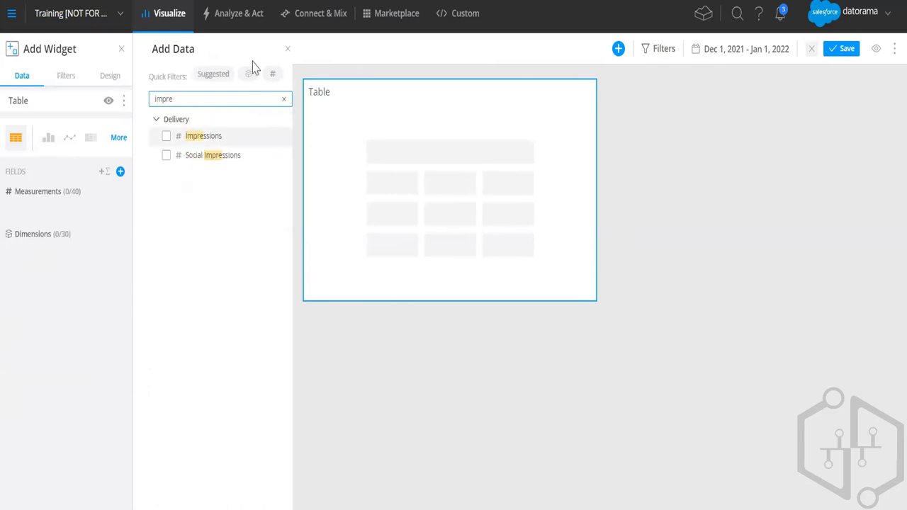
pyautogui.click(274, 136)
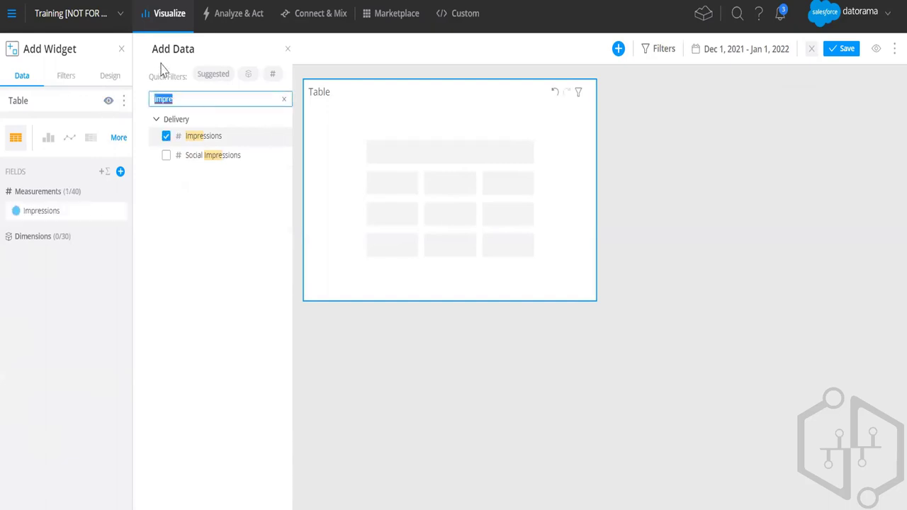
pyautogui.write('ca')
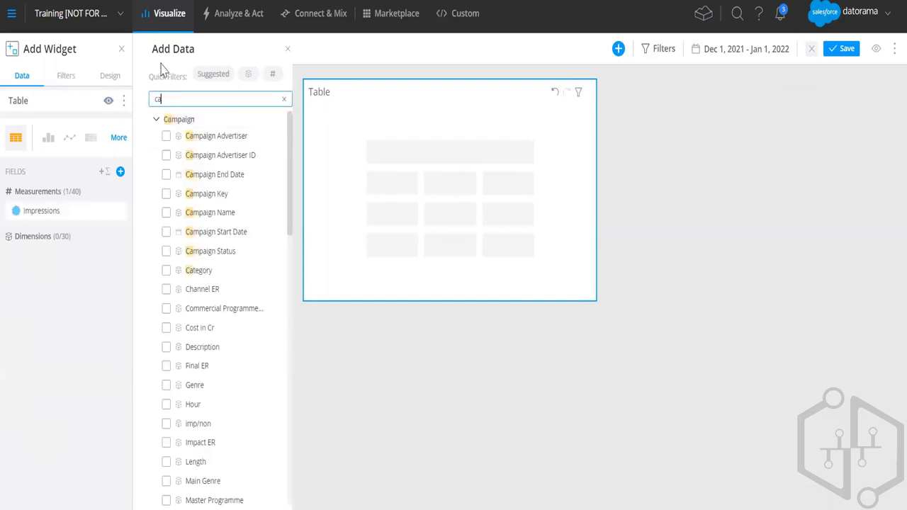
pyautogui.click(197, 212)
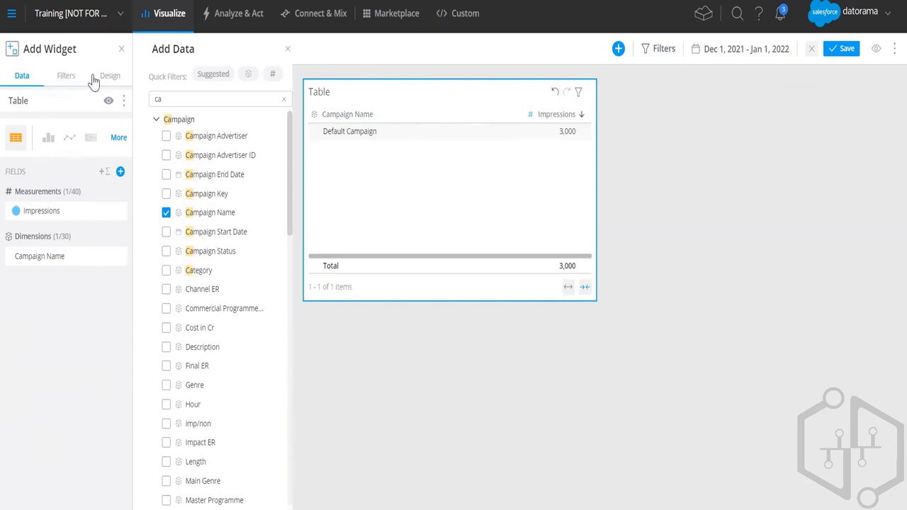
# - Return to the widget library and look over its chart, interactive and element types
pyautogui.click(615, 51)
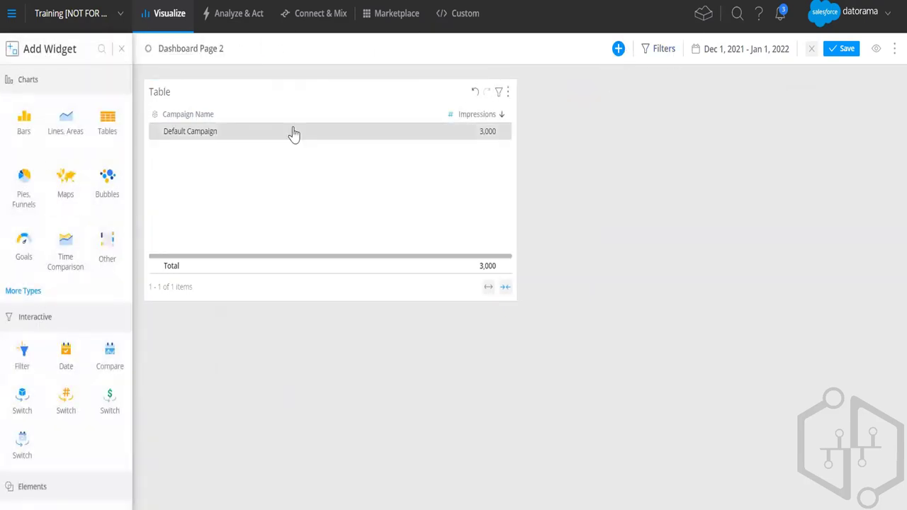
pyautogui.scroll(-1, 87, 158)
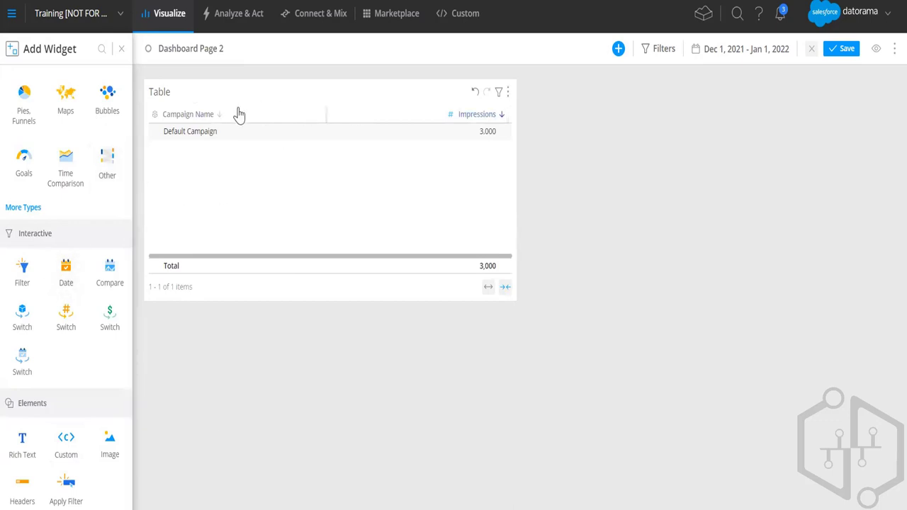
pyautogui.scroll(2, 126, 162)
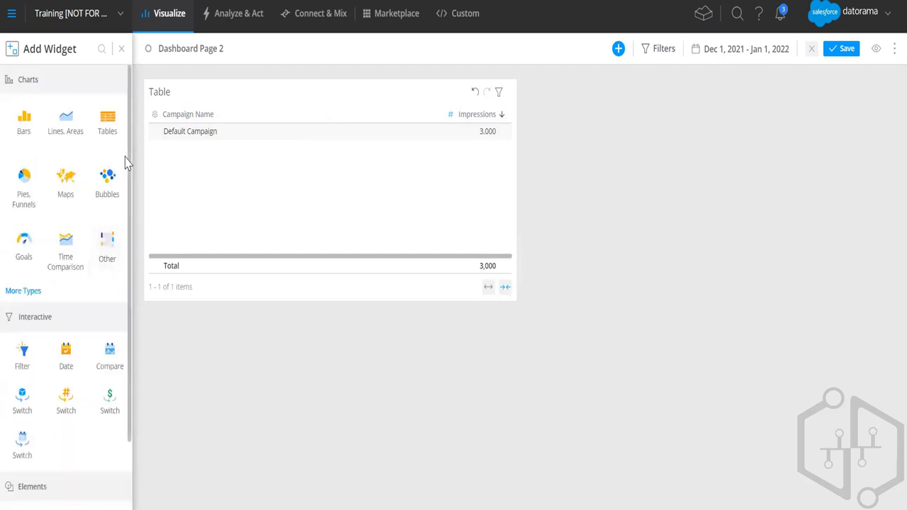